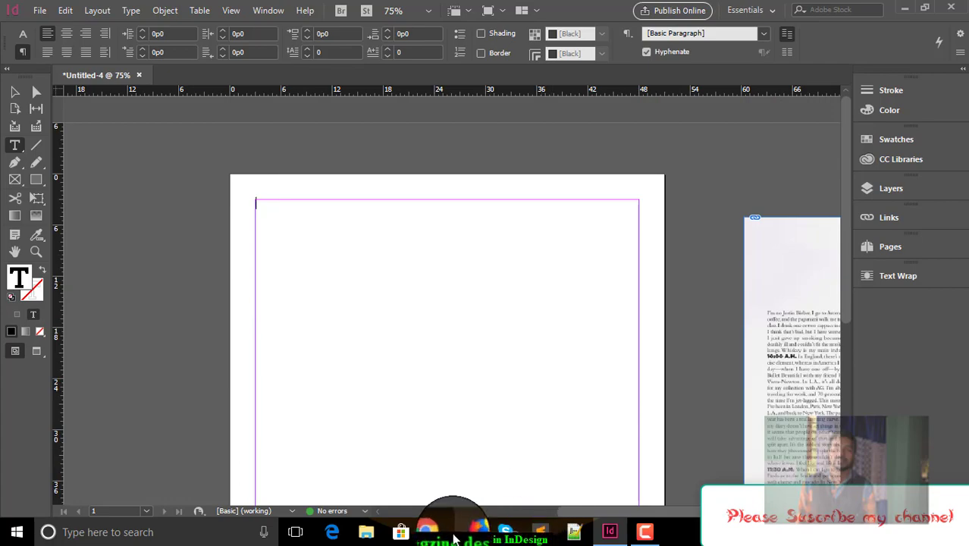
# Switch to the browser and copy the "Where does it come from?" heading and both its paragraphs from the Lorem Ipsum page
pyautogui.click(436, 532)
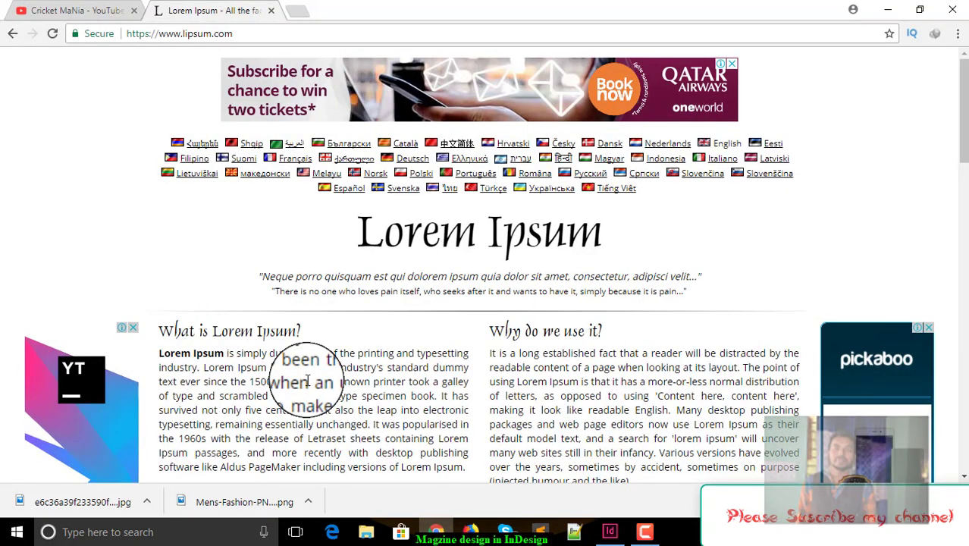
pyautogui.scroll(-4, 368, 395)
pyautogui.scroll(1, 130, 303)
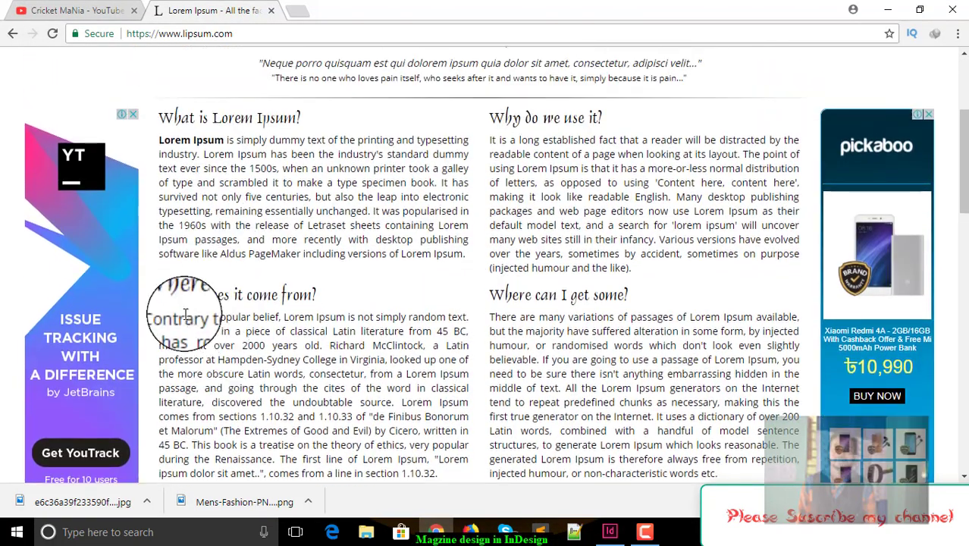
pyautogui.moveTo(129, 281); pyautogui.dragTo(424, 424)
pyautogui.hotkey('ctrl', 'c')
pyautogui.scroll(-2, 500, 416)
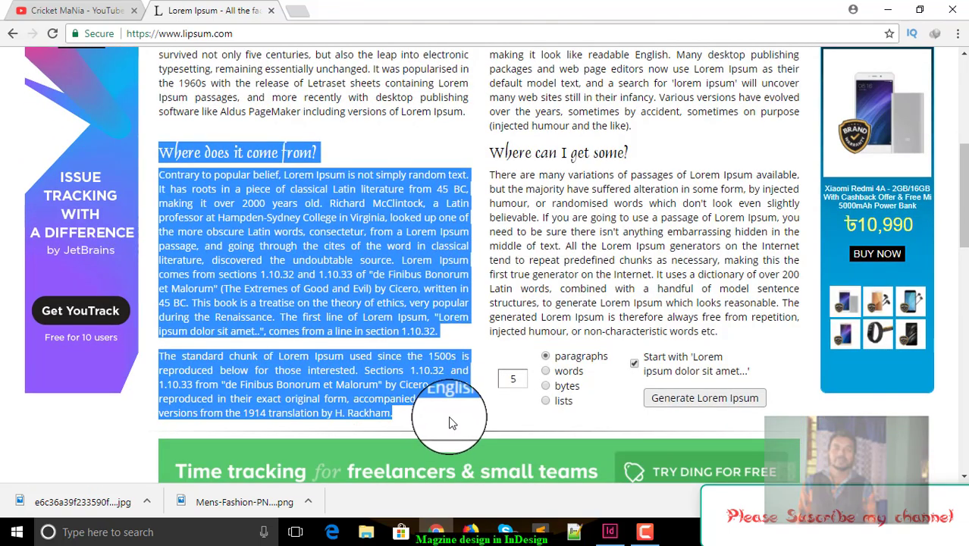
# Return to InDesign and paste the copied Lorem Ipsum text repeatedly into the page's text frame until it fills the frame
pyautogui.click(609, 532)
pyautogui.click(326, 237)
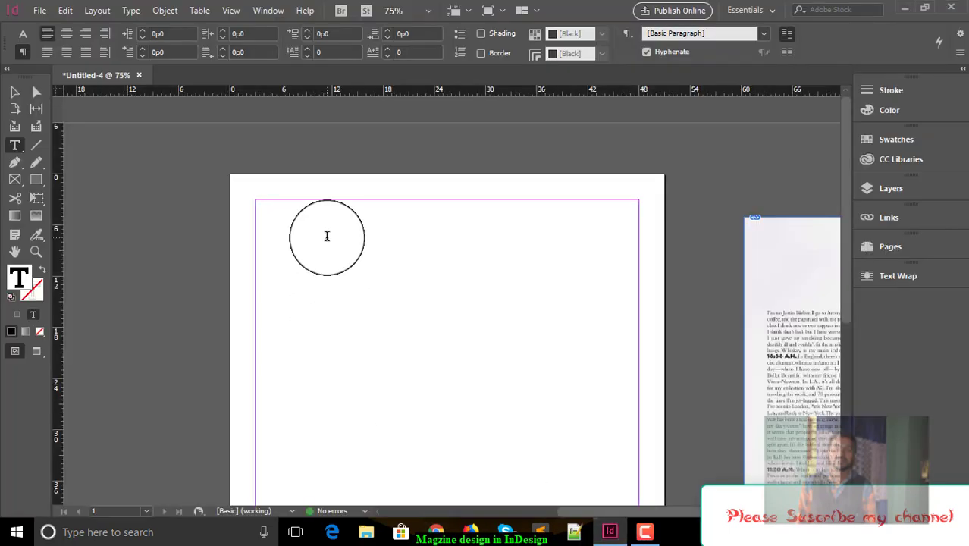
pyautogui.hotkey('ctrl', 'v')
pyautogui.hotkey('ctrl', 'v')
pyautogui.hotkey('ctrl', 'v')
pyautogui.hotkey('ctrl', 'v')
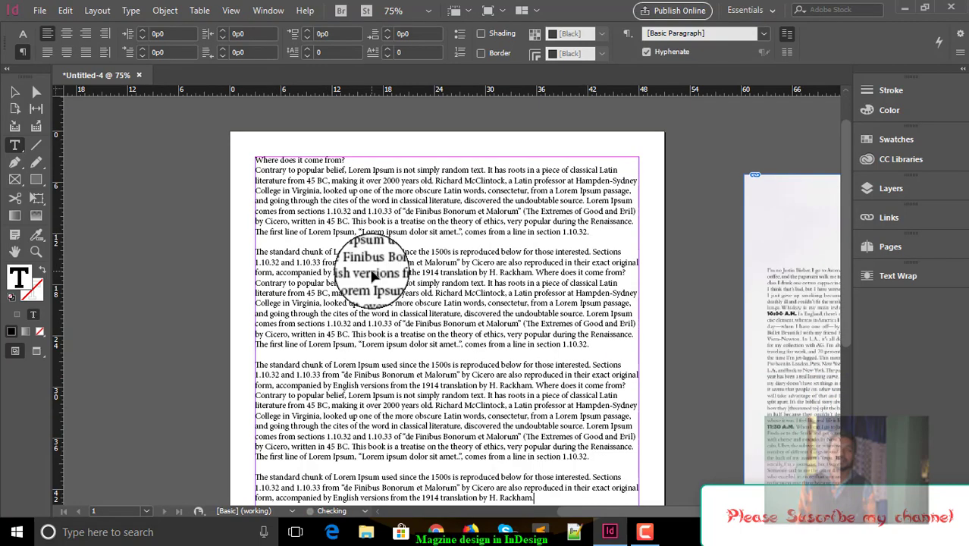
pyautogui.hotkey('ctrl', 'v')
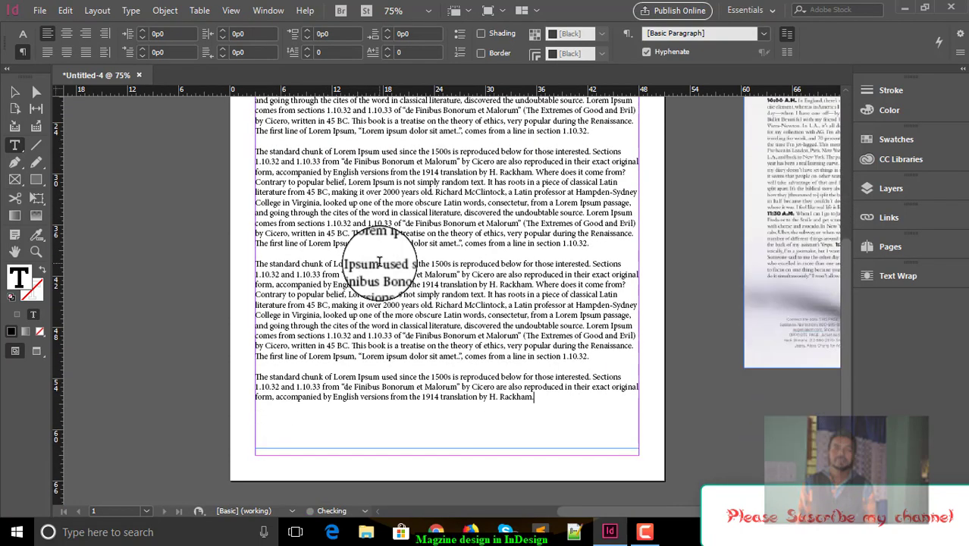
pyautogui.hotkey('ctrl', 'v')
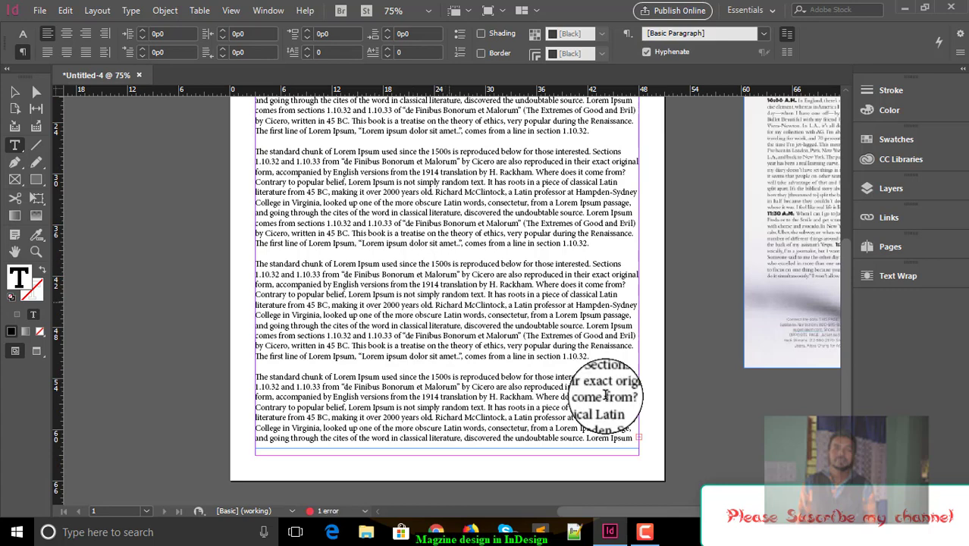
# Delete the surplus text at the end of the frame so that no text overflows
pyautogui.moveTo(632, 427); pyautogui.dragTo(244, 408)
pyautogui.press('BackSpace')
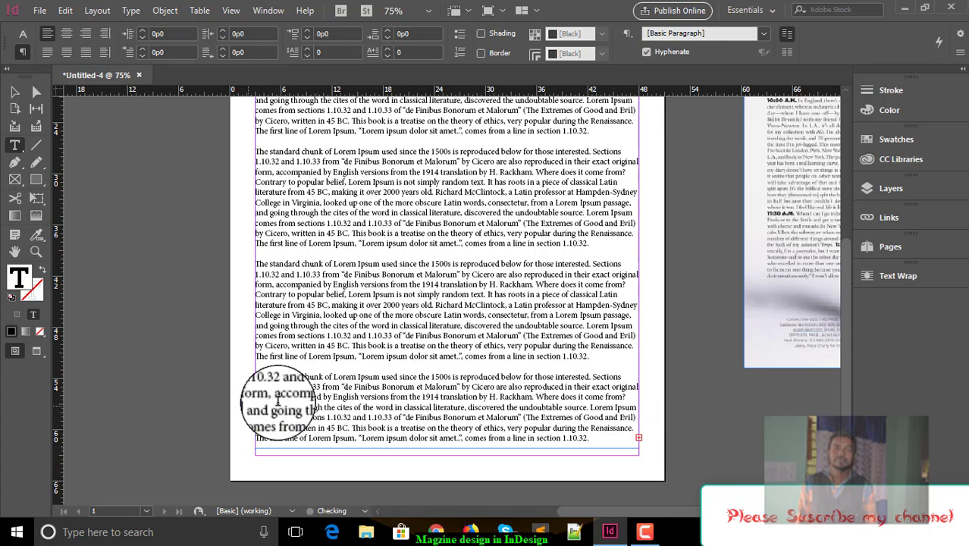
pyautogui.moveTo(590, 438); pyautogui.dragTo(736, 444)
pyautogui.press('BackSpace')
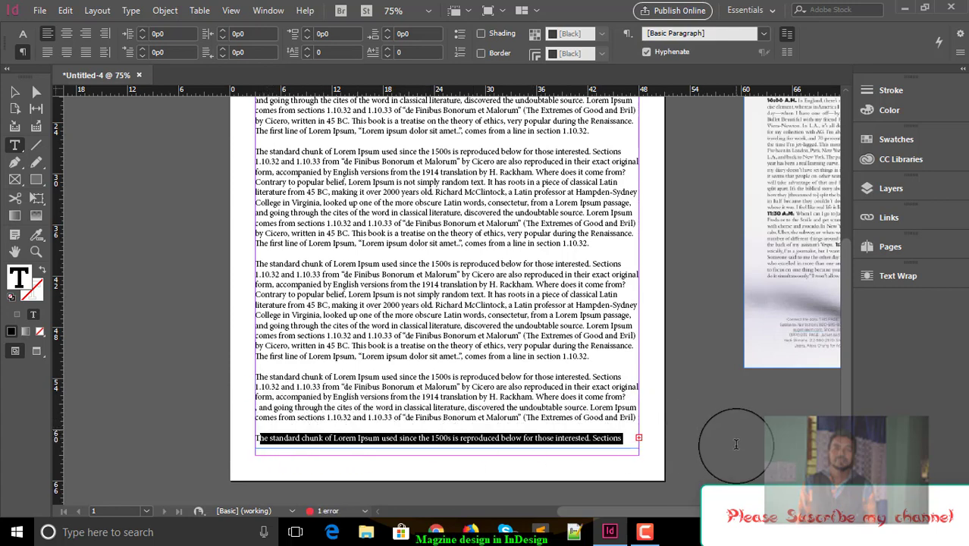
pyautogui.press('BackSpace')
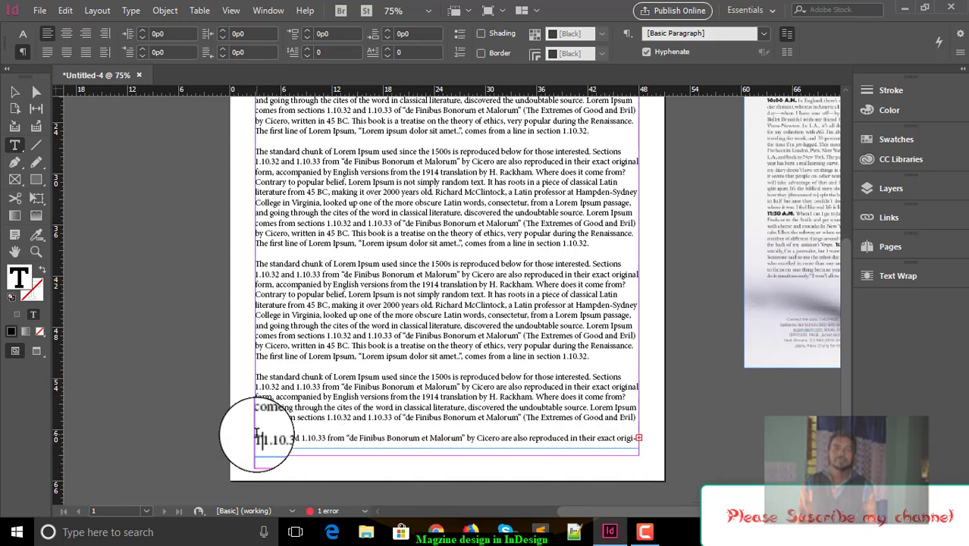
pyautogui.moveTo(261, 438); pyautogui.dragTo(767, 434)
pyautogui.press('BackSpace')
pyautogui.moveTo(567, 439); pyautogui.dragTo(166, 435)
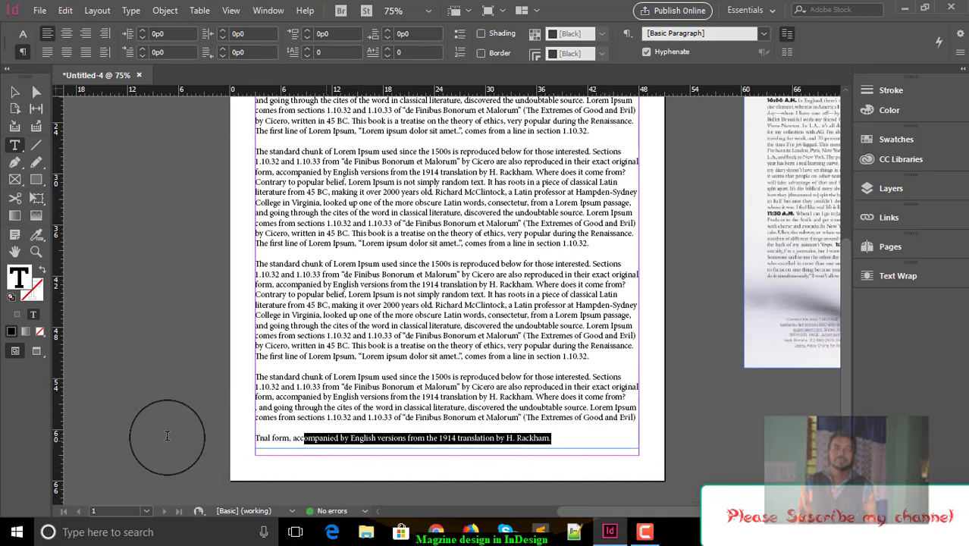
pyautogui.press('BackSpace')
# Give the opening line "Where does it come from?" a drop cap four lines high
pyautogui.scroll(5, 310, 422)
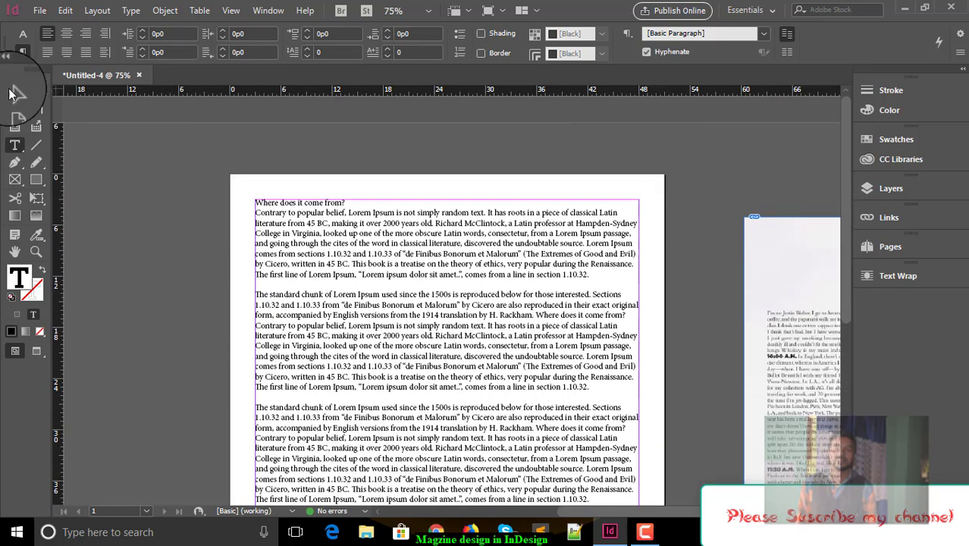
pyautogui.click(19, 94)
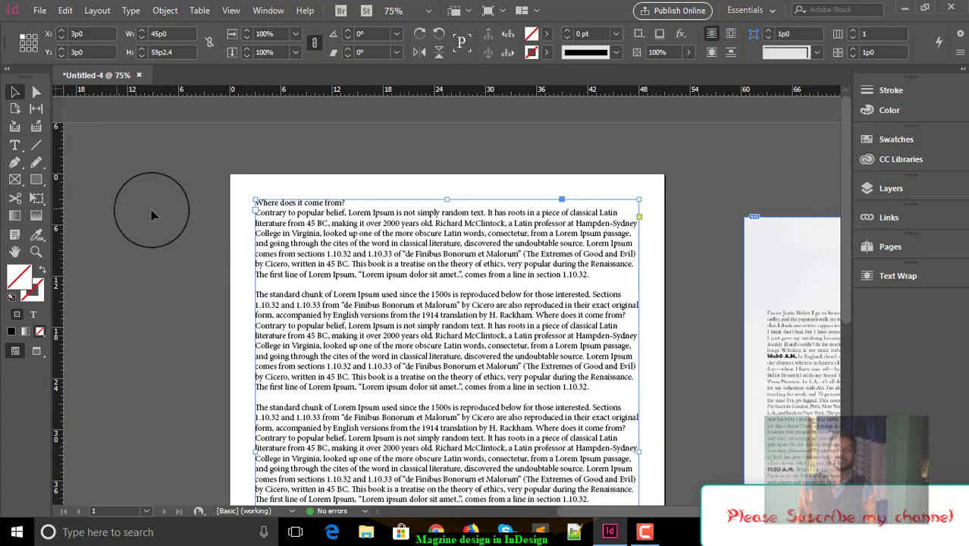
pyautogui.click(271, 208)
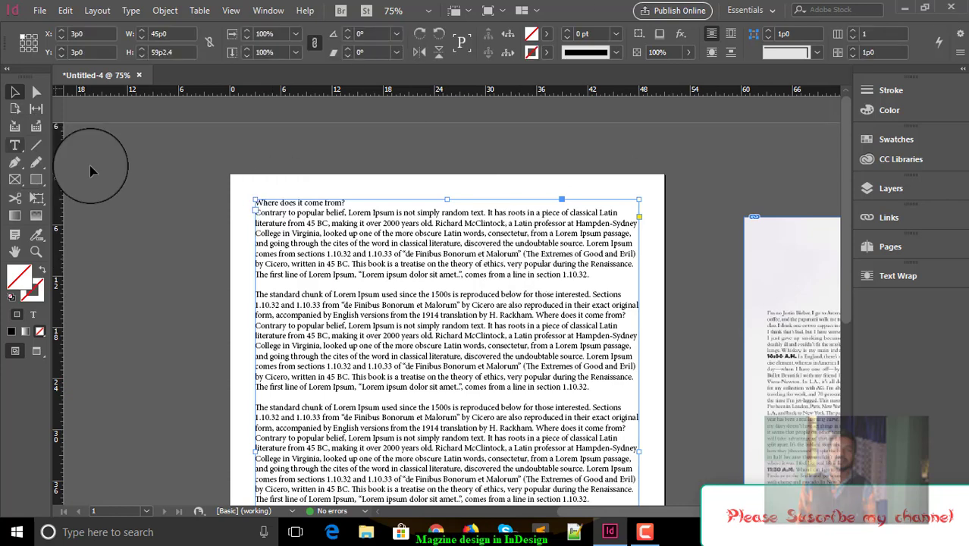
pyautogui.doubleClick(294, 205)
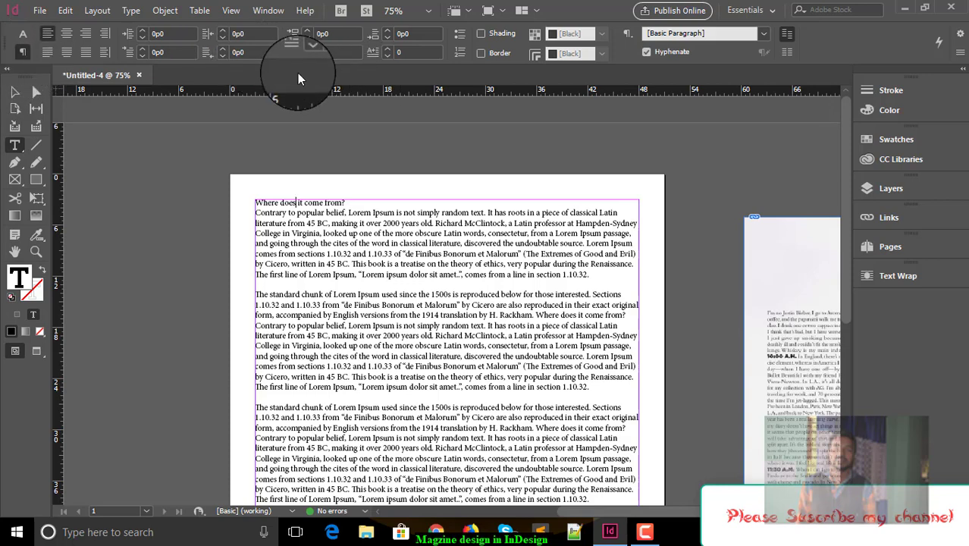
pyautogui.click(306, 48)
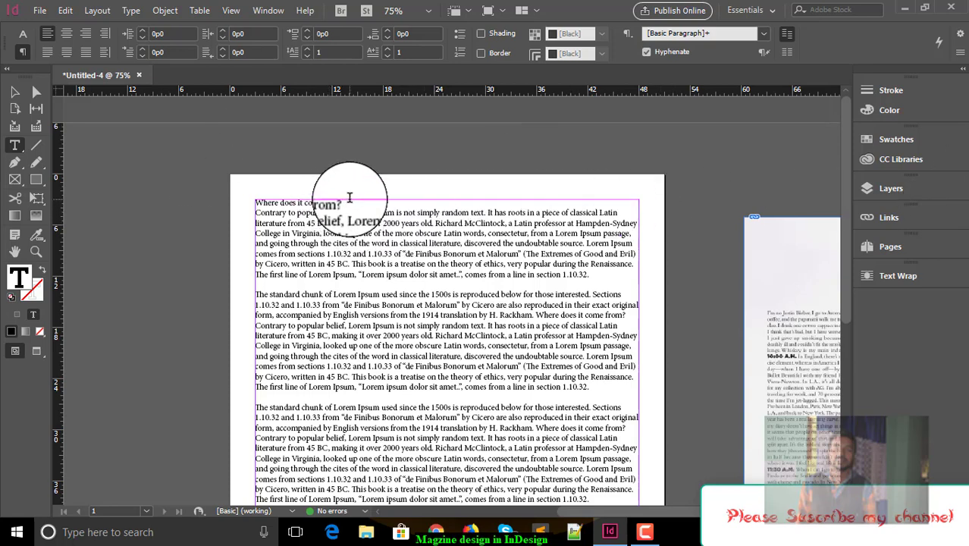
pyautogui.moveTo(346, 203); pyautogui.dragTo(183, 198)
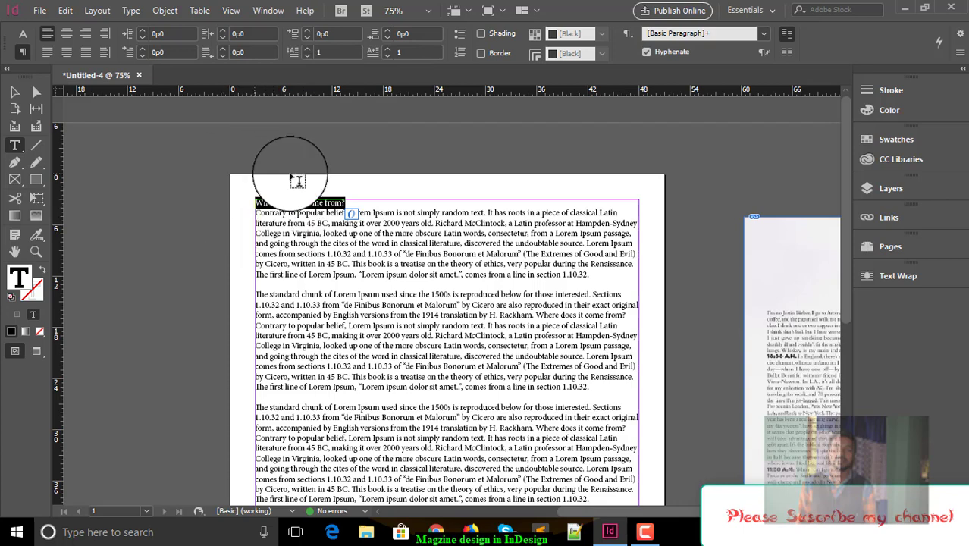
pyautogui.click(307, 50)
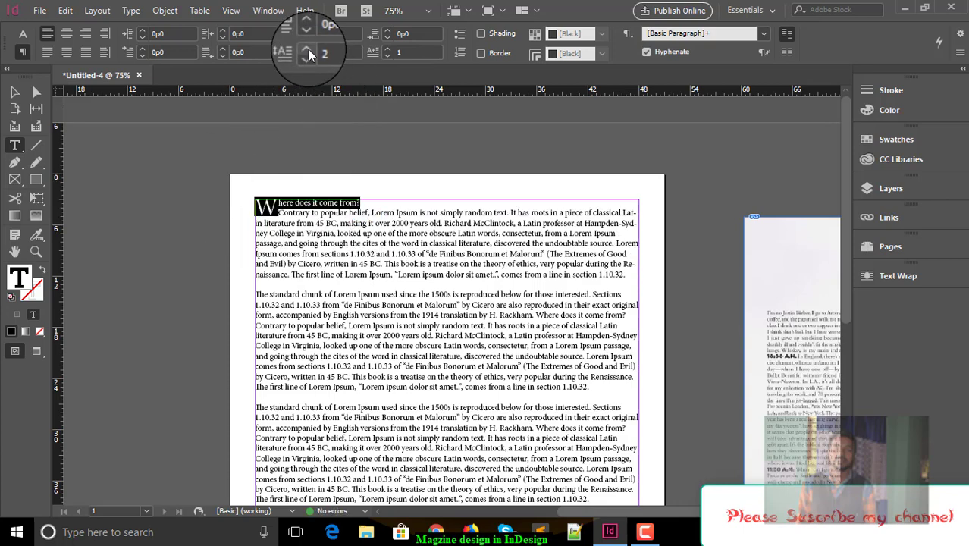
pyautogui.click(307, 50)
pyautogui.click(307, 50)
pyautogui.click(354, 254)
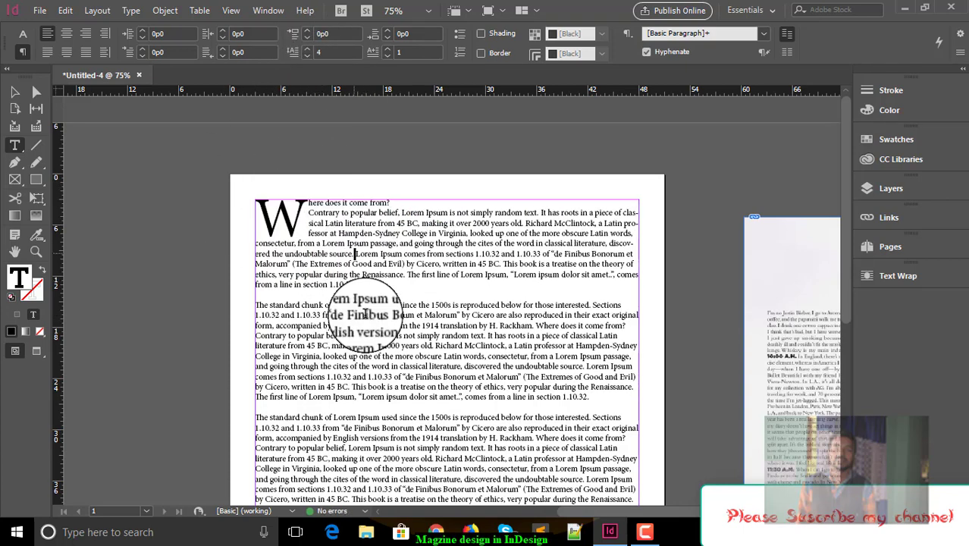
# Apply two-line drop caps to the first two paragraphs beginning "The standard chunk of Lorem Ipsum"
pyautogui.doubleClick(261, 304)
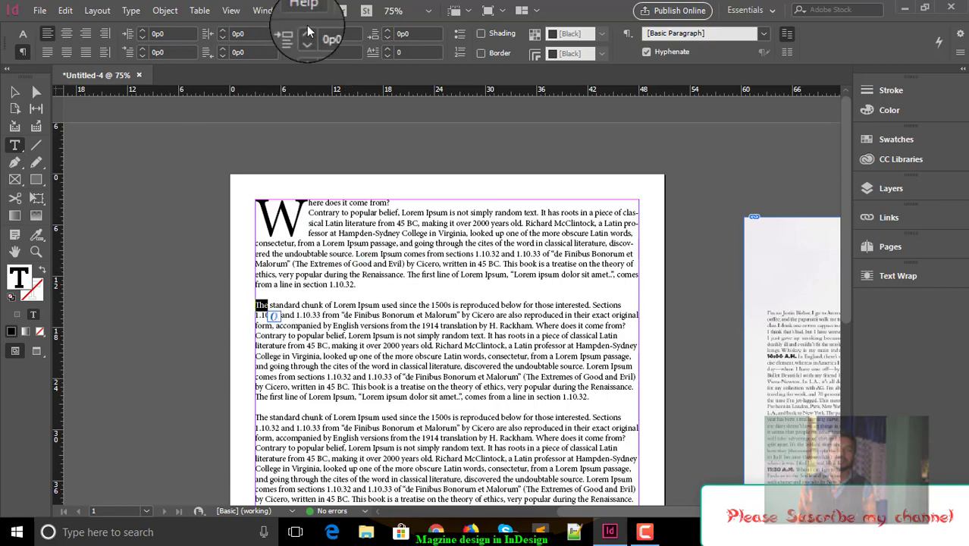
pyautogui.click(307, 50)
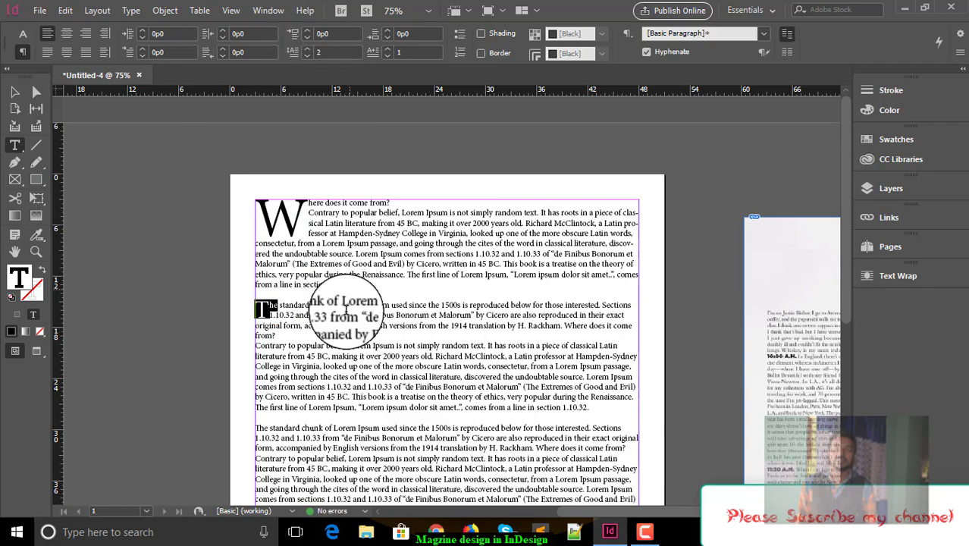
pyautogui.click(348, 314)
pyautogui.scroll(-2, 393, 371)
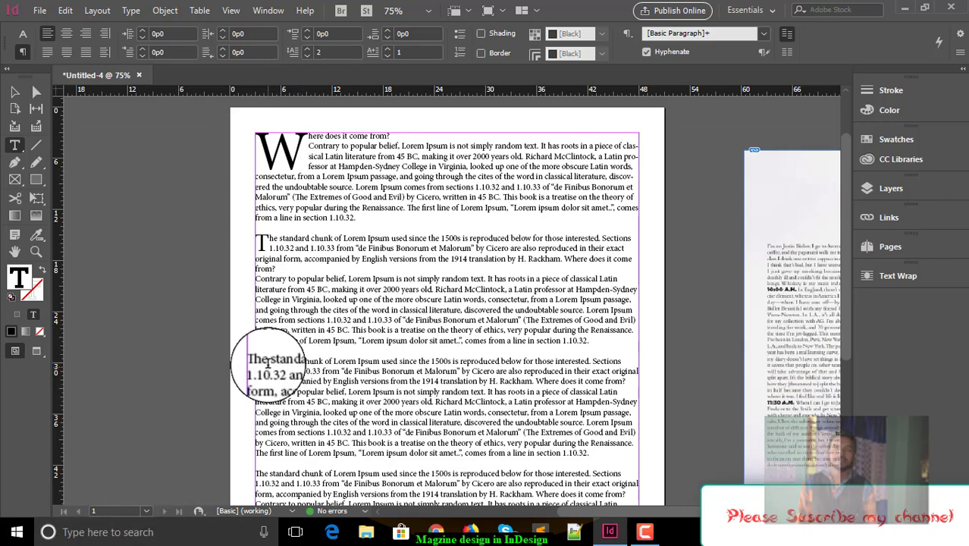
pyautogui.doubleClick(262, 362)
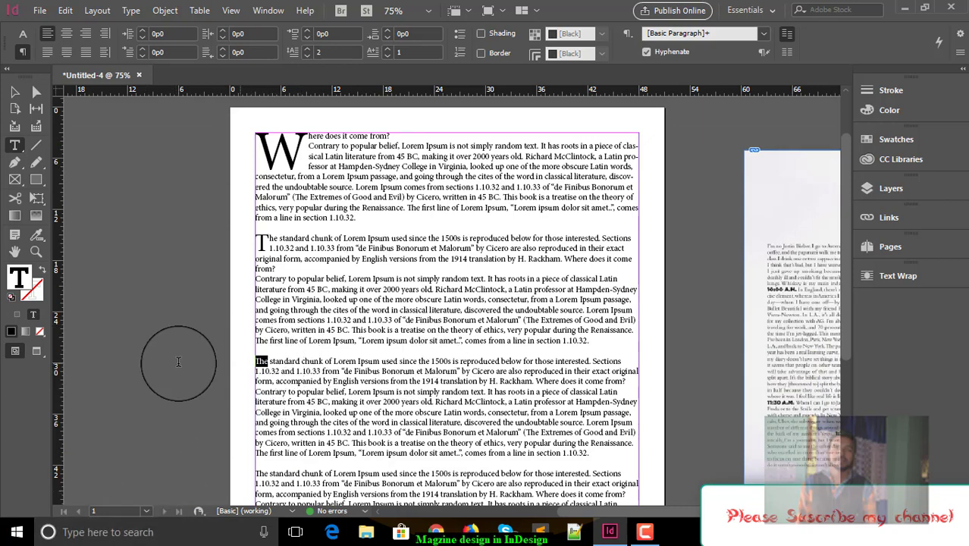
pyautogui.click(303, 50)
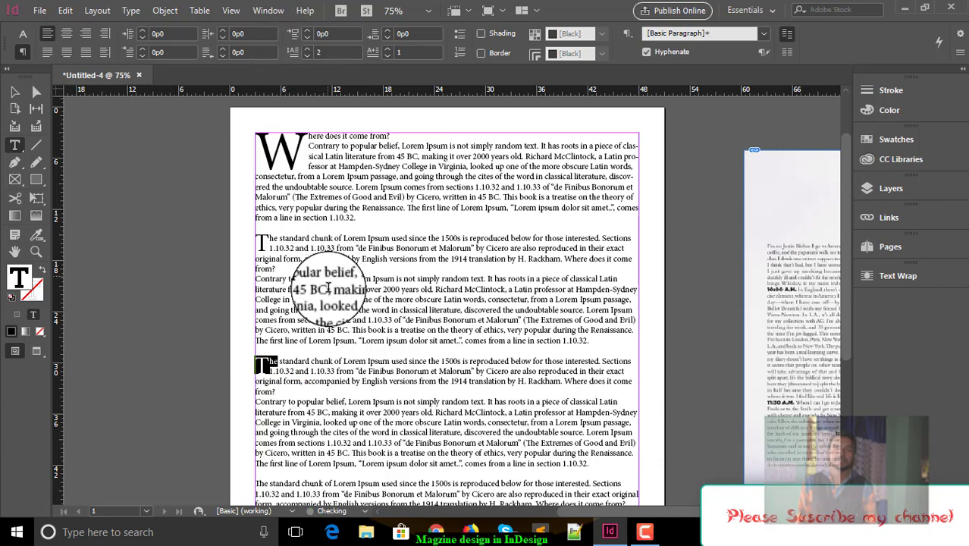
pyautogui.click(447, 370)
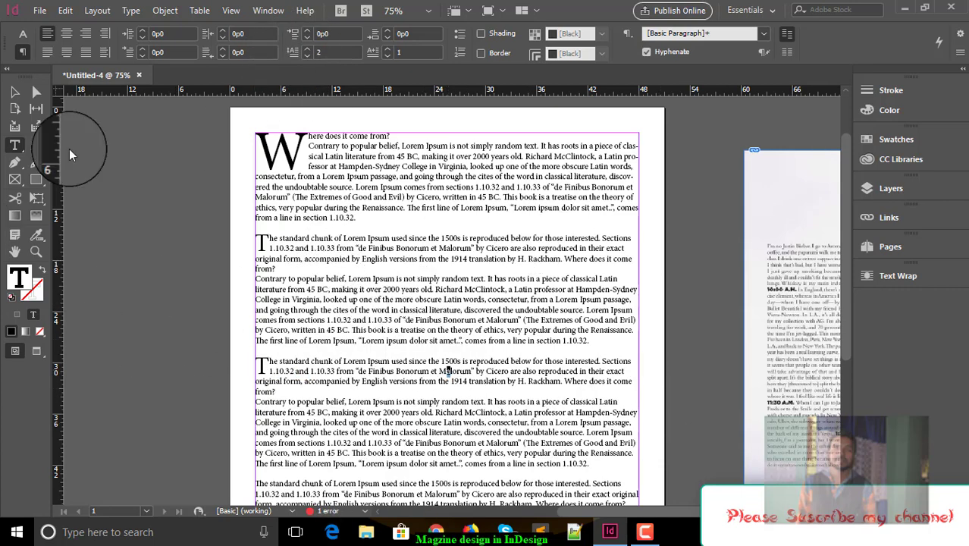
# Place Mens-Fashion-PNG-Transparent-Image.png from the Desktop over the text frame, spanning the page margins at about 45p0 by 59p0
pyautogui.click(17, 97)
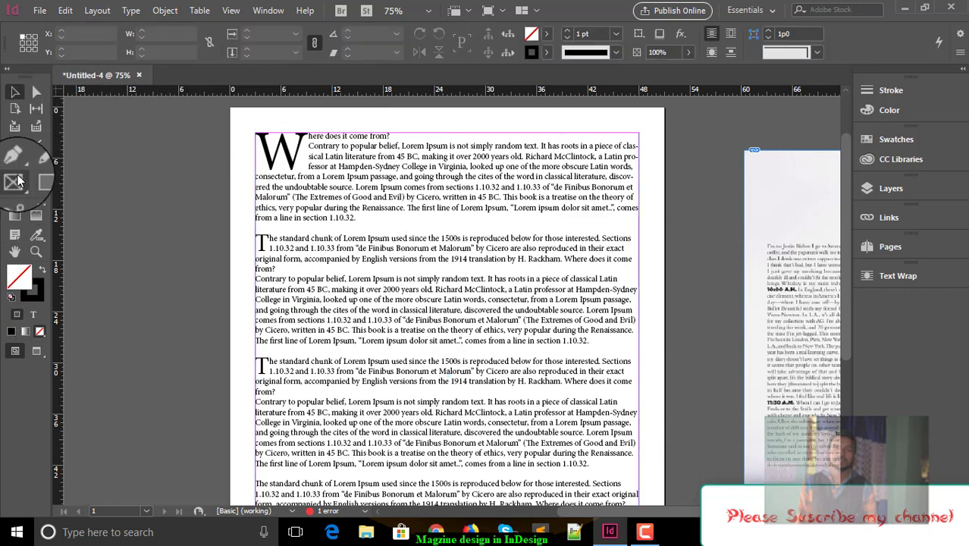
pyautogui.click(40, 12)
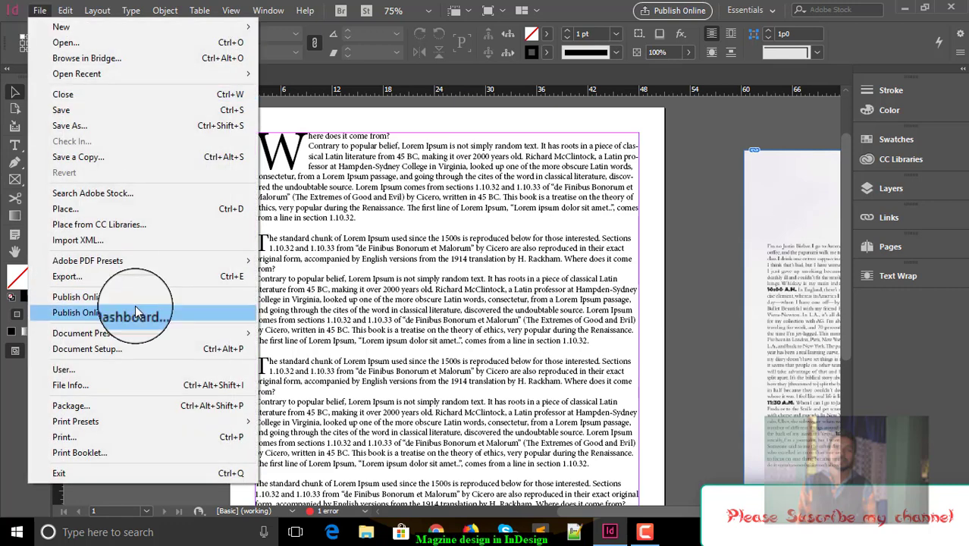
pyautogui.click(115, 211)
pyautogui.scroll(-5, 493, 284)
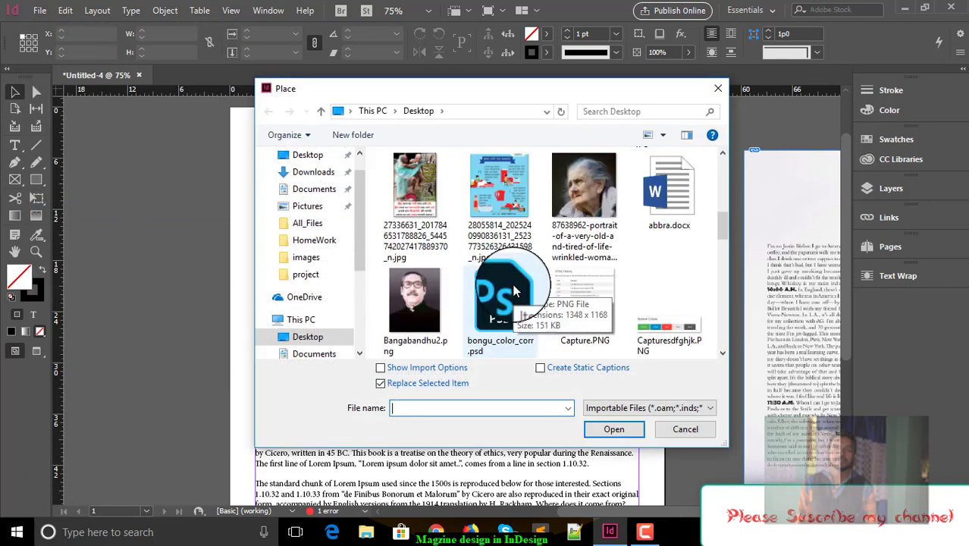
pyautogui.scroll(-3, 514, 290)
pyautogui.scroll(-3, 523, 287)
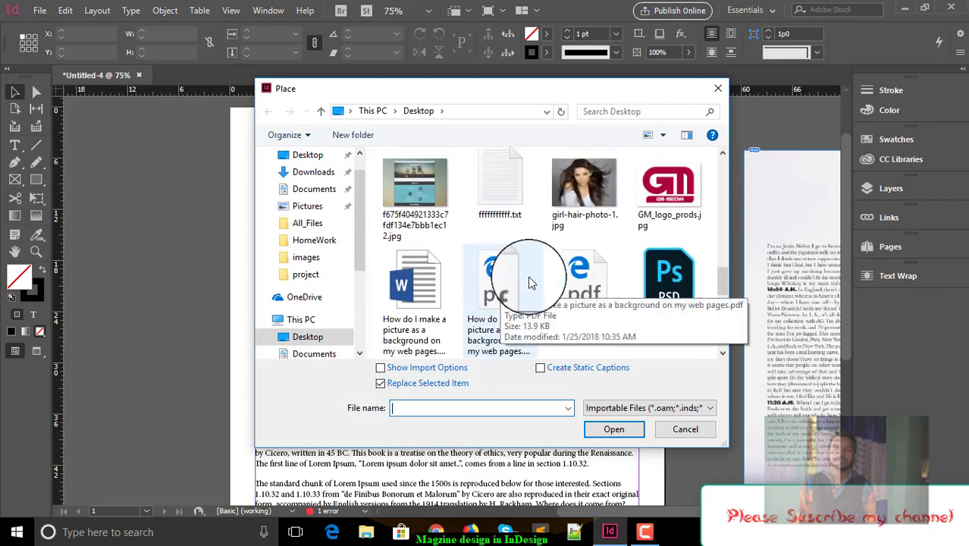
pyautogui.scroll(-2, 523, 288)
pyautogui.click(434, 212)
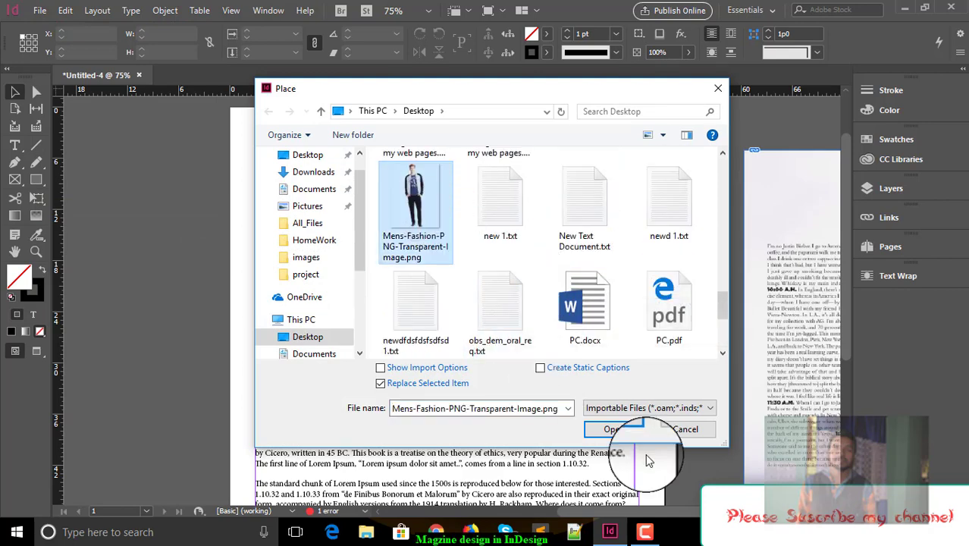
pyautogui.click(627, 431)
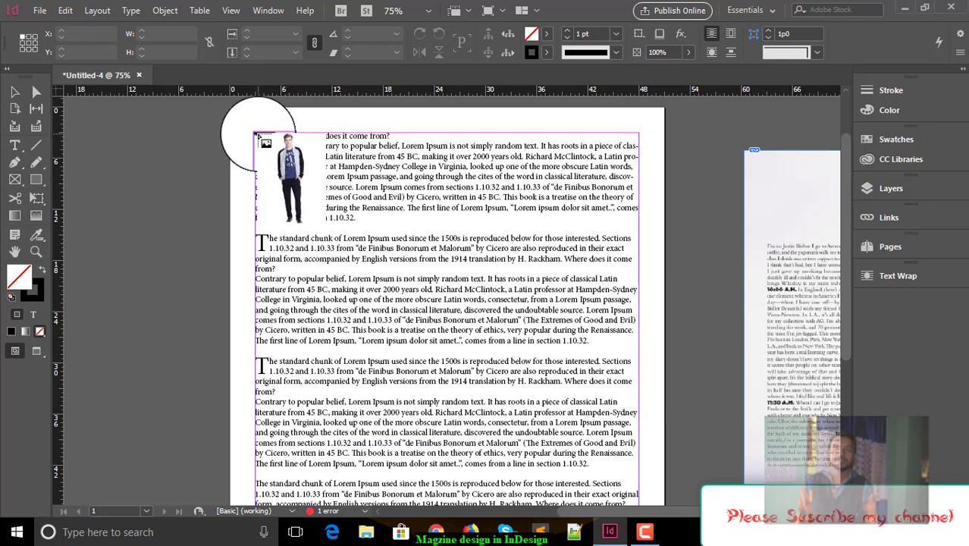
pyautogui.moveTo(257, 135); pyautogui.dragTo(640, 482)
# Apply an Alpha Channel clipping path based on Transparency to the placed men's fashion photo
pyautogui.scroll(-3, 507, 356)
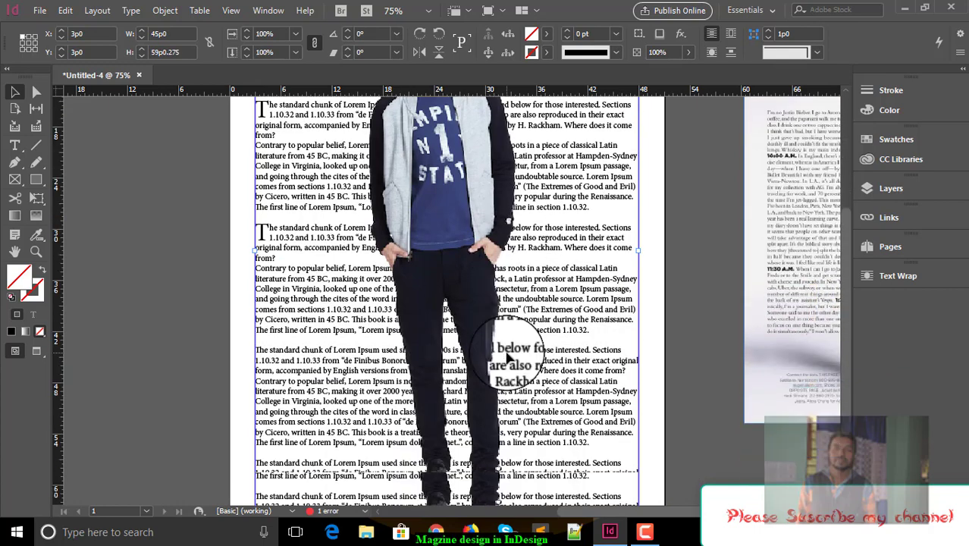
pyautogui.scroll(-3, 507, 356)
pyautogui.scroll(6, 507, 356)
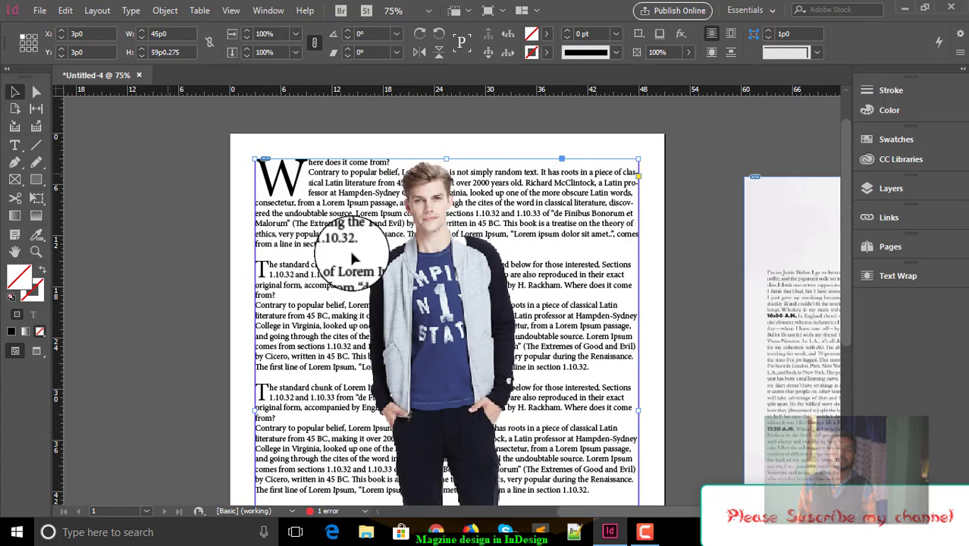
pyautogui.click(173, 12)
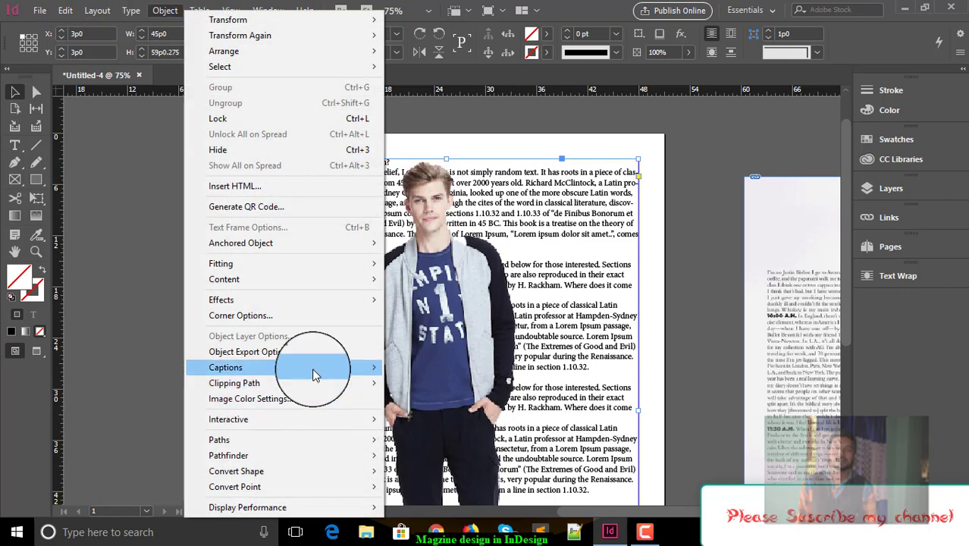
pyautogui.moveTo(346, 386)
pyautogui.click(410, 383)
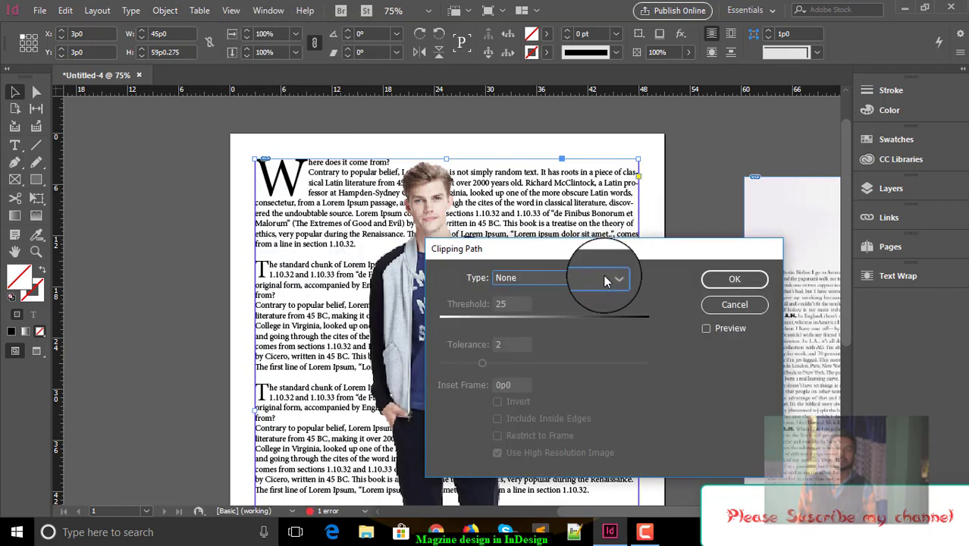
pyautogui.click(605, 282)
pyautogui.click(556, 324)
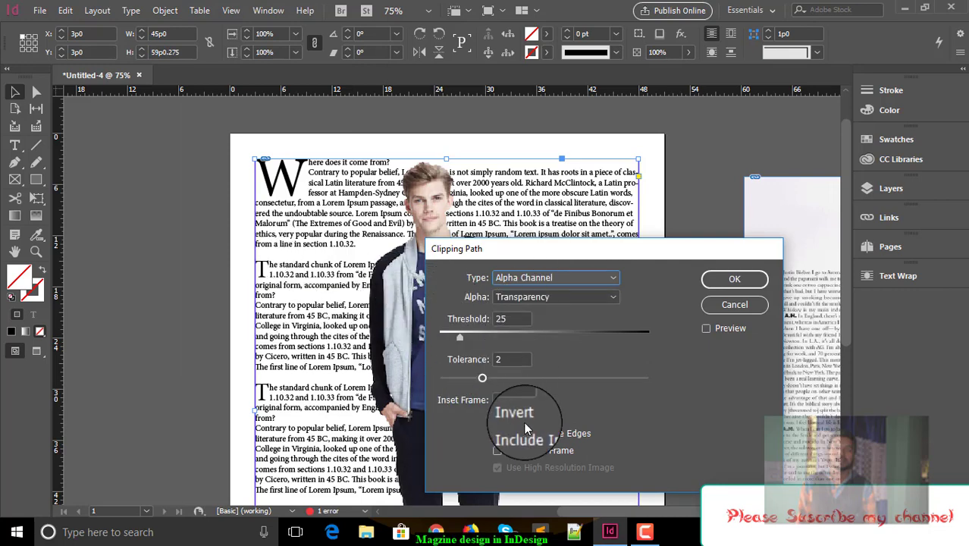
pyautogui.click(515, 358)
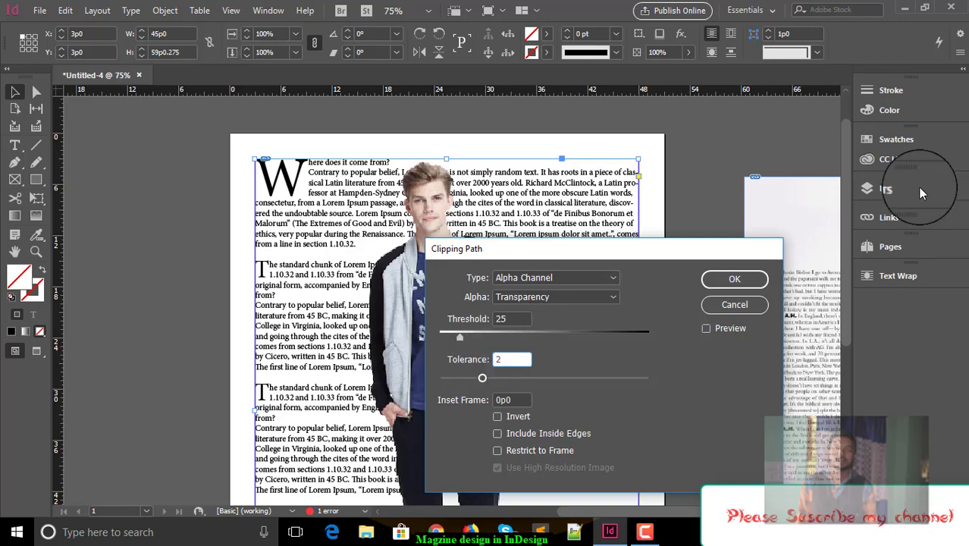
pyautogui.click(732, 279)
# Reveal the photo's clipping path and examine its outline around the face, neck, shoulders and full figure
pyautogui.press('a')
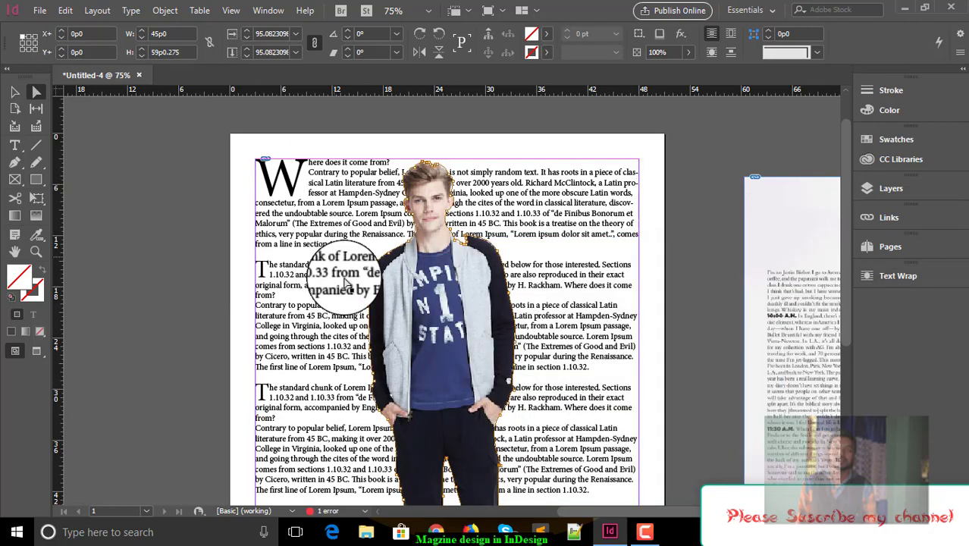
pyautogui.scroll(5, 447, 220)
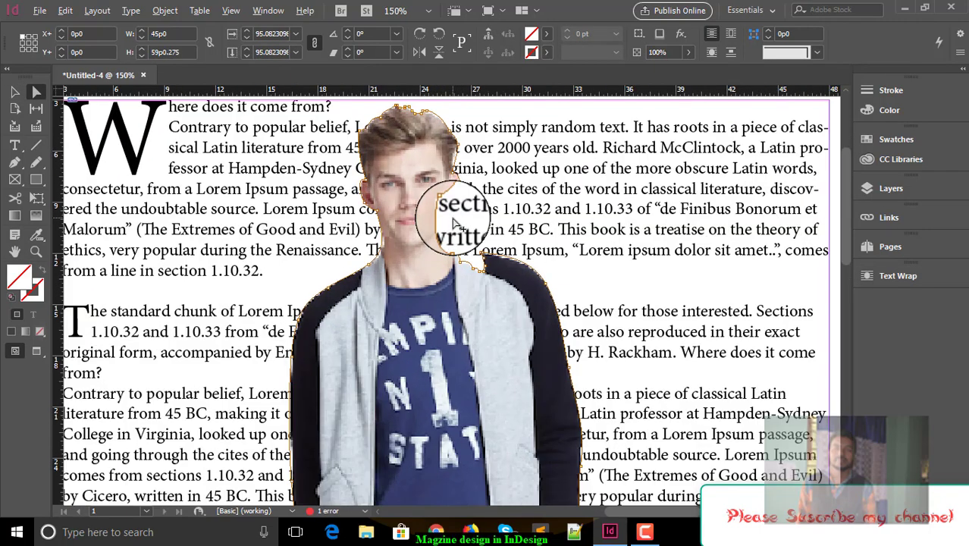
pyautogui.scroll(1, 447, 230)
pyautogui.scroll(-3, 421, 203)
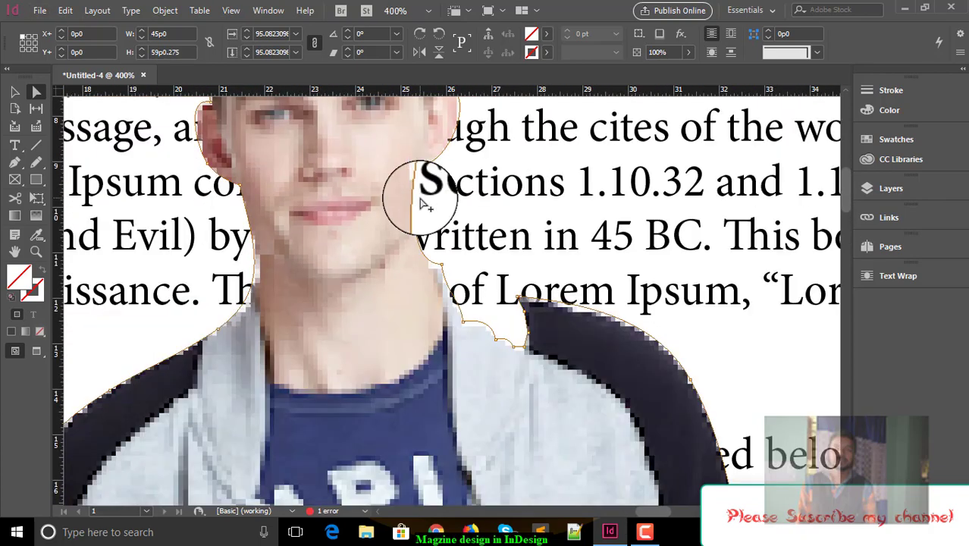
pyautogui.scroll(-4, 540, 304)
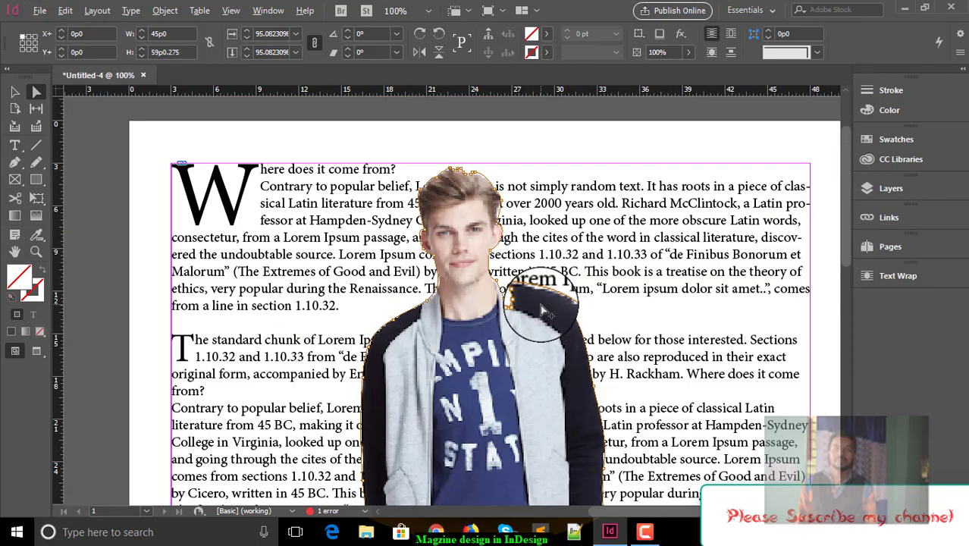
pyautogui.scroll(-2, 540, 304)
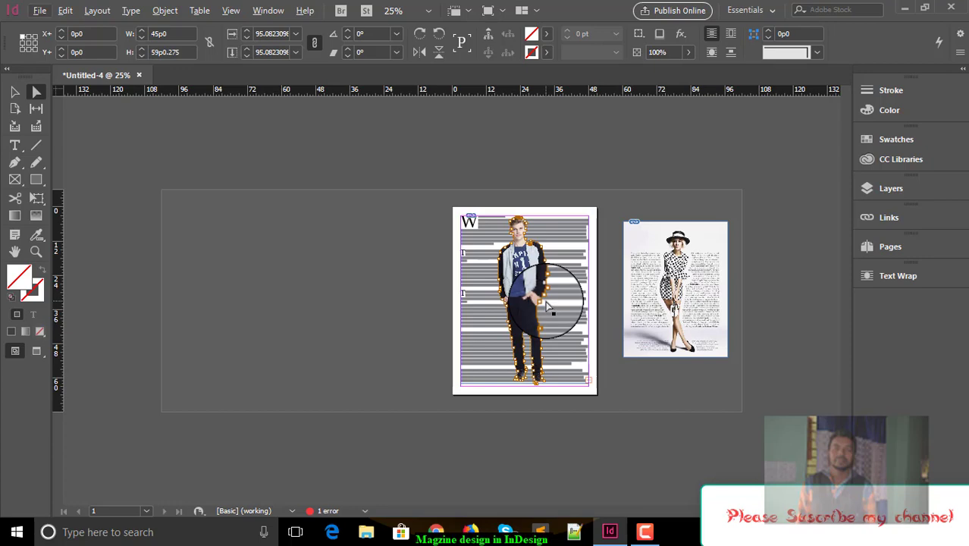
pyautogui.scroll(2, 550, 307)
pyautogui.hscroll(-4, 584, 292)
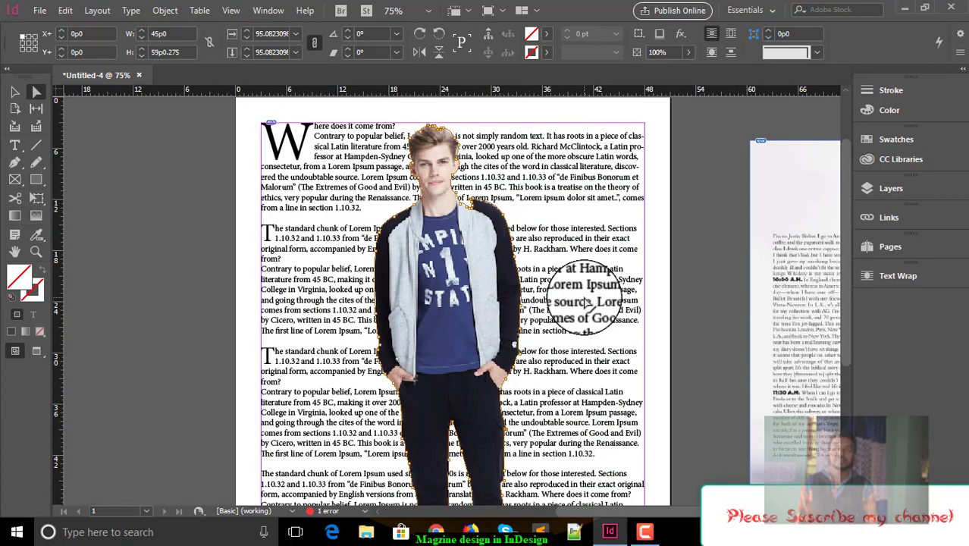
# Wrap the body text around the shape of the man's photo on both sides, with the contour following the clipping path
pyautogui.click(266, 10)
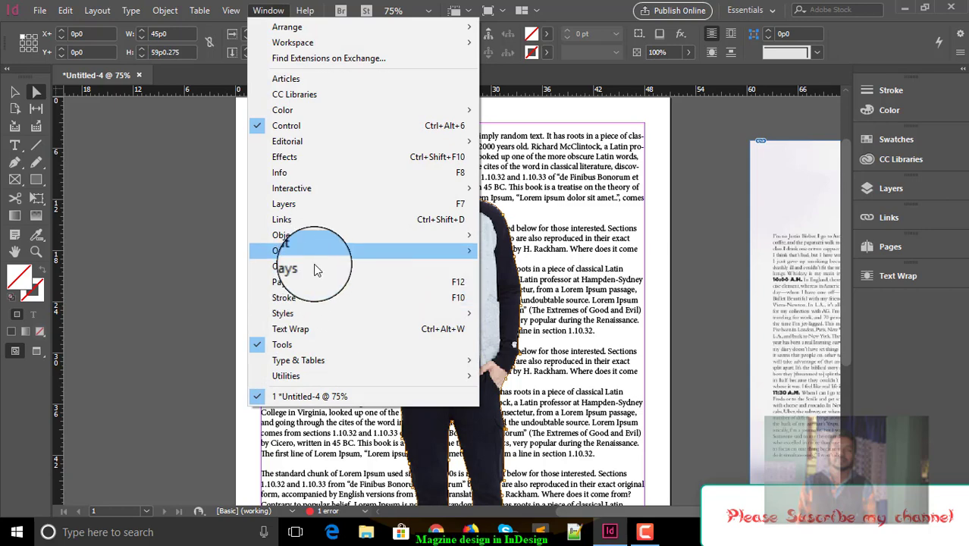
pyautogui.click(316, 328)
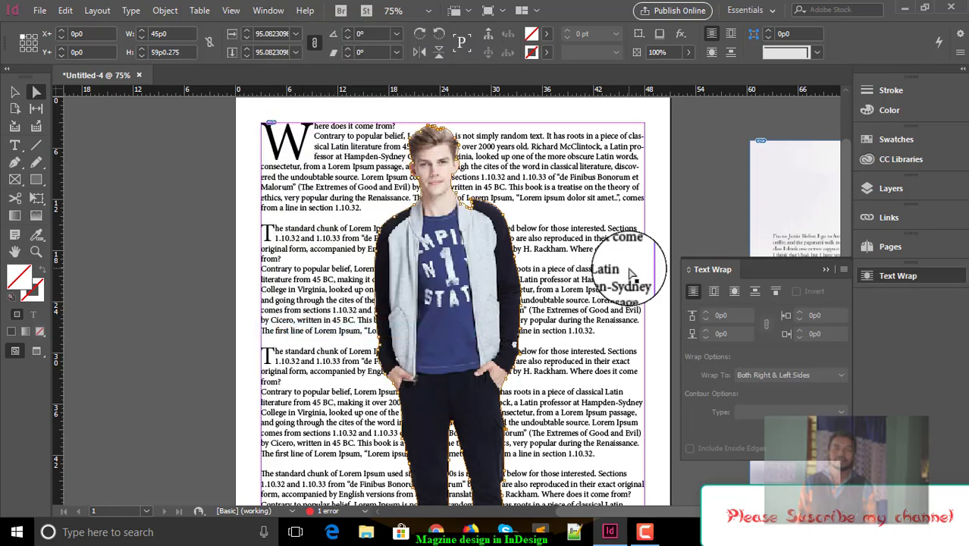
pyautogui.moveTo(806, 267); pyautogui.dragTo(782, 156)
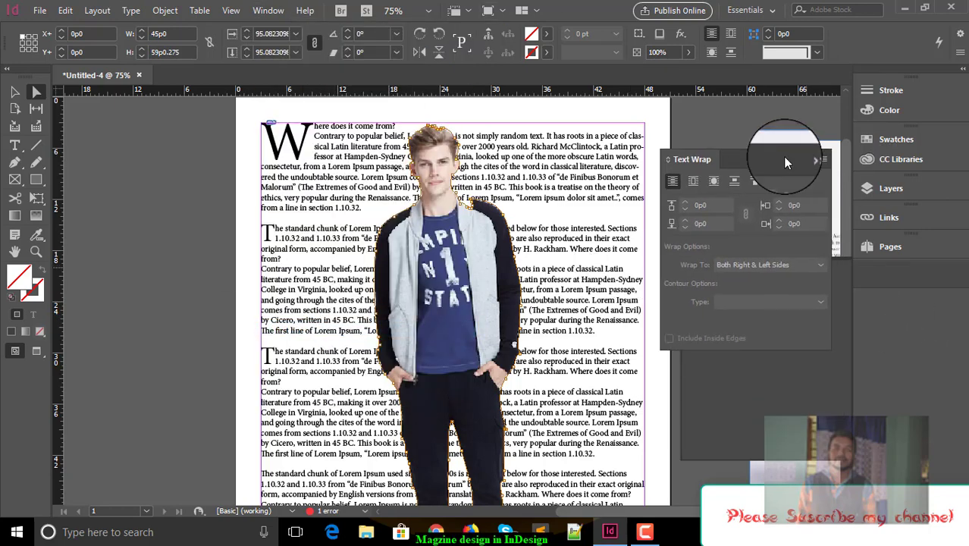
pyautogui.click(714, 184)
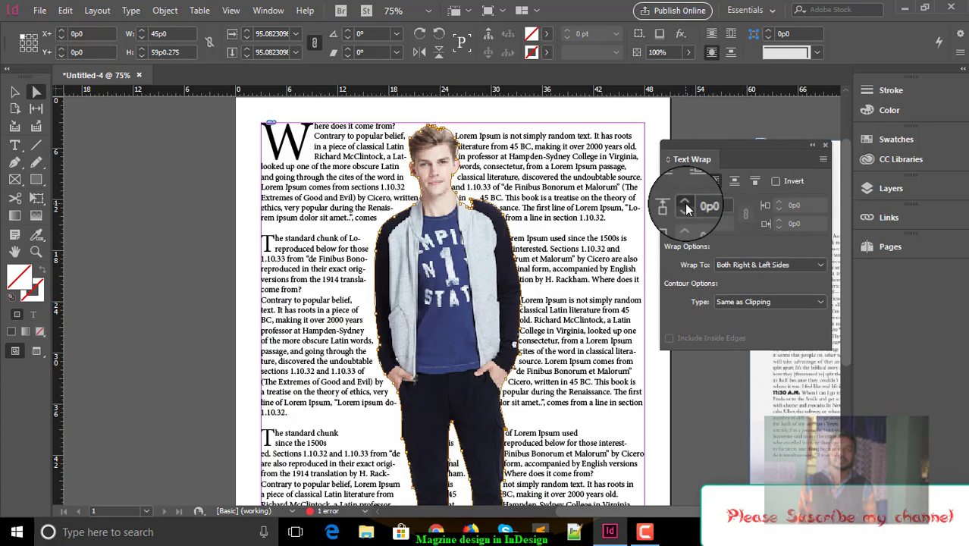
# Set the text wrap offset around the man's figure to 1p2 and close the wrap settings
pyautogui.click(685, 206)
pyautogui.click(686, 206)
pyautogui.click(685, 206)
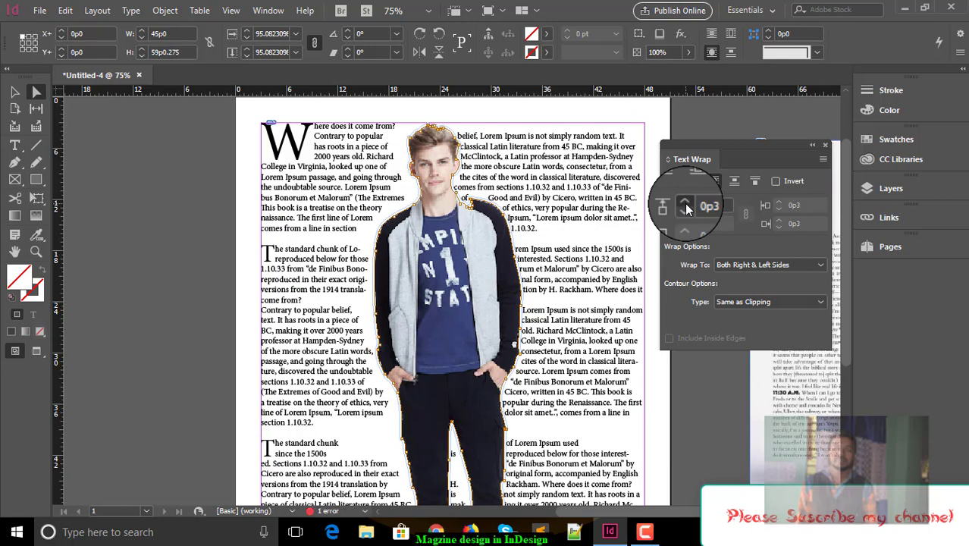
pyautogui.click(686, 206)
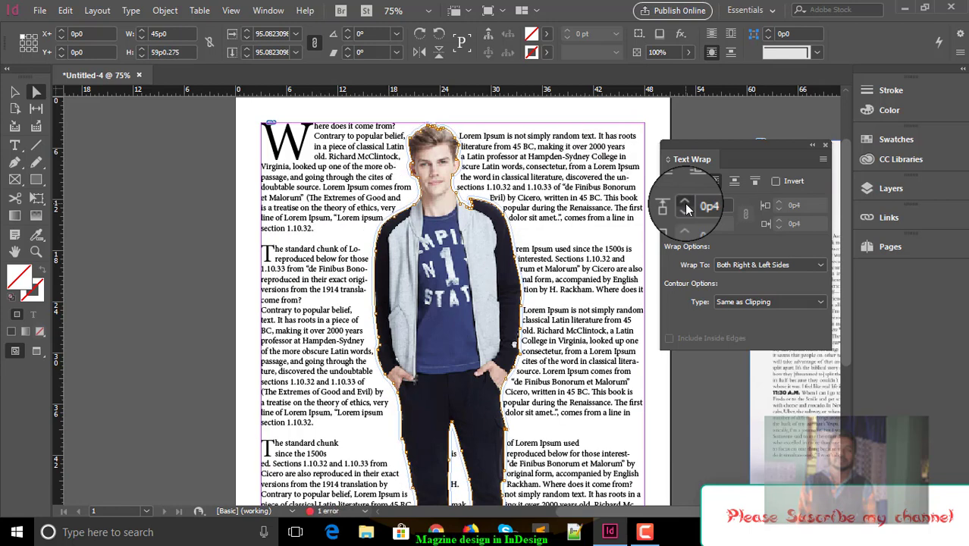
pyautogui.click(686, 206)
pyautogui.click(686, 207)
pyautogui.click(686, 207)
pyautogui.click(685, 206)
pyautogui.click(685, 206)
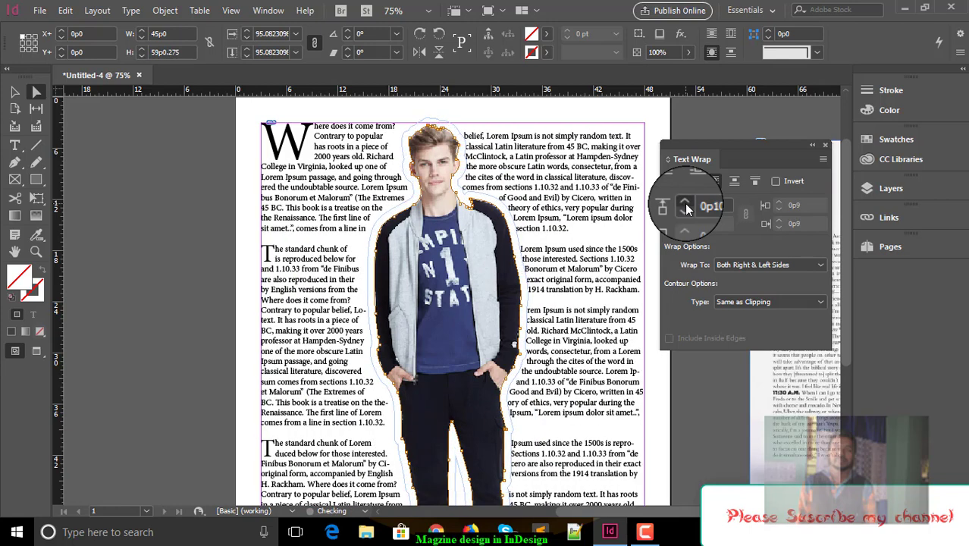
pyautogui.click(685, 207)
pyautogui.click(685, 206)
pyautogui.click(686, 206)
pyautogui.click(686, 206)
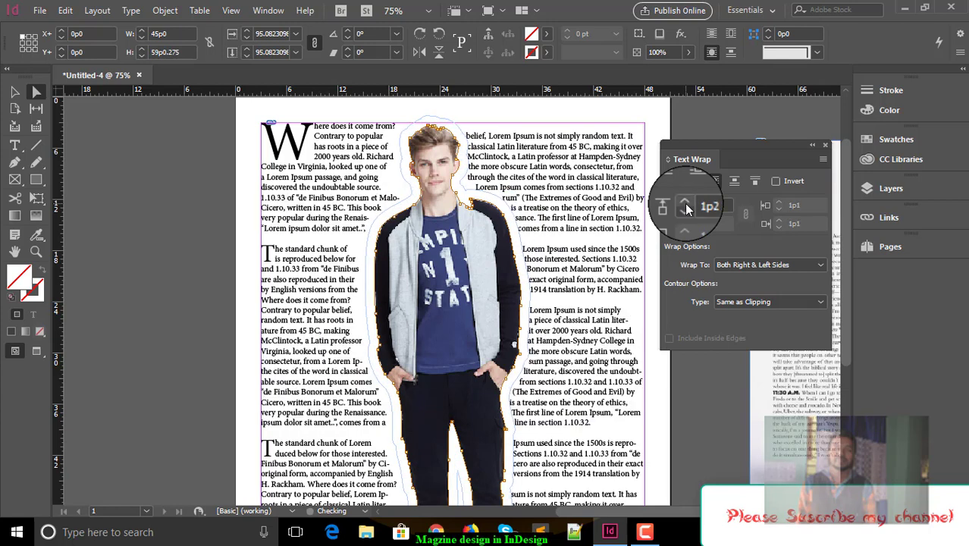
pyautogui.click(685, 206)
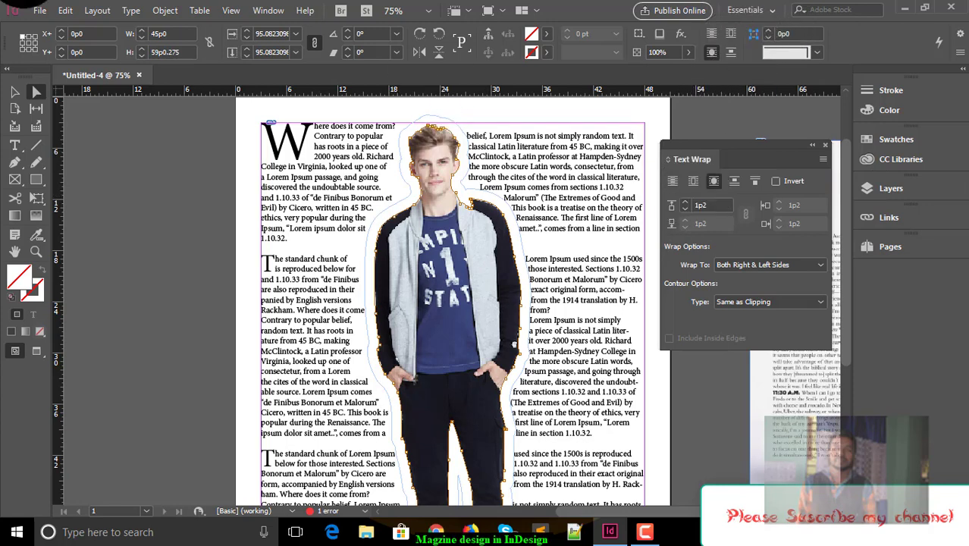
pyautogui.click(825, 143)
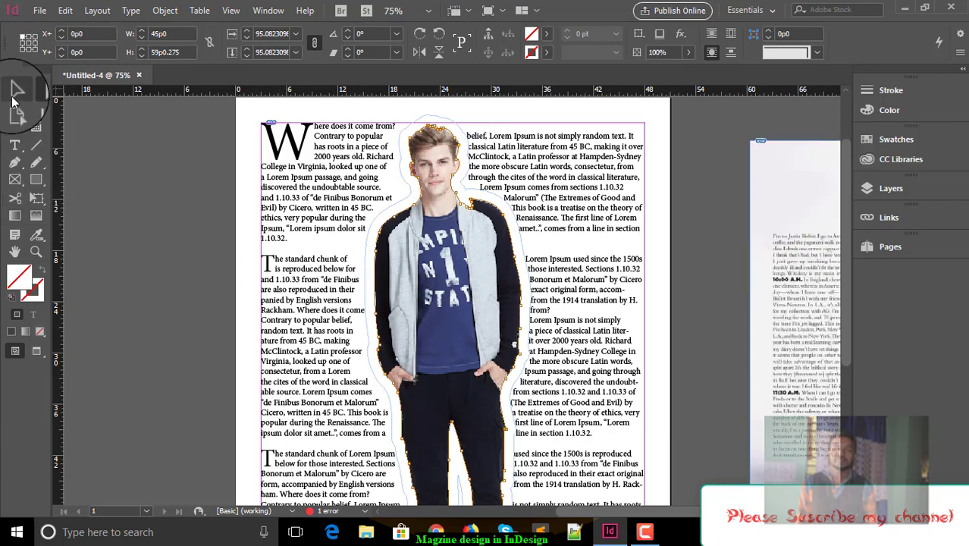
# Deselect the photo and check how the text wraps around the man from head to feet
pyautogui.click(15, 91)
pyautogui.click(163, 216)
pyautogui.scroll(-3, 530, 250)
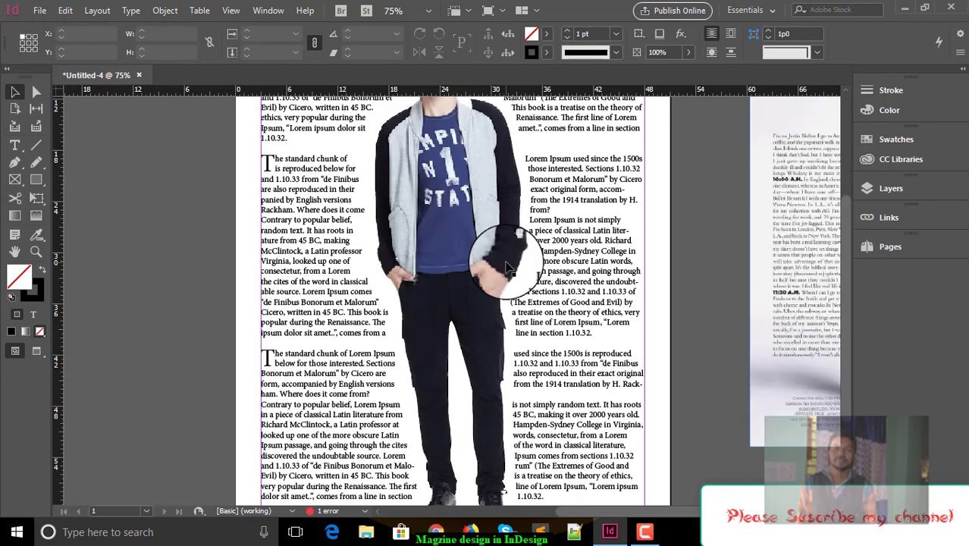
pyautogui.scroll(5, 507, 265)
# Delete the photo from the page and undo the deletion
pyautogui.click(347, 253)
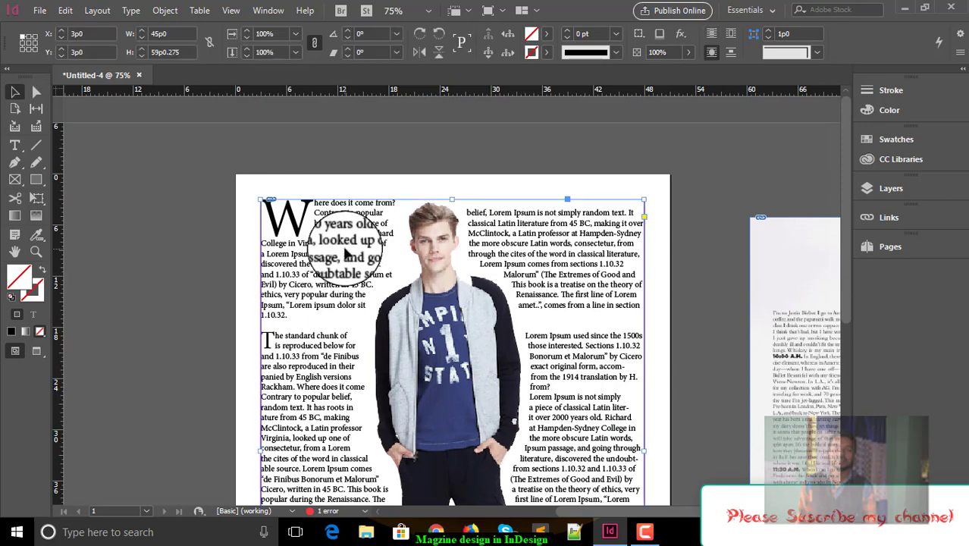
pyautogui.press('Delete')
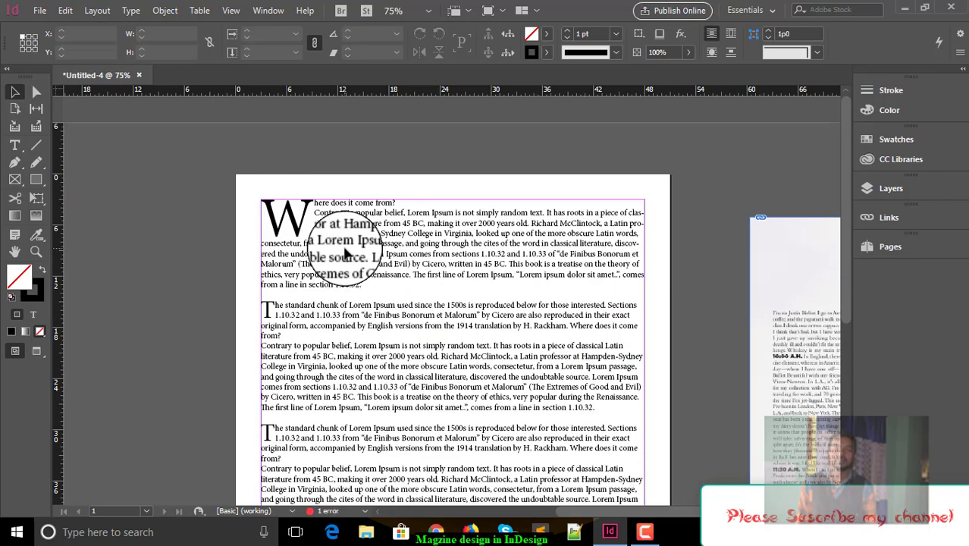
pyautogui.hotkey('ctrl', 'z')
# Move the man's photo down to a Y position of 4p7.2, undoing a further diagonal move
pyautogui.click(322, 241)
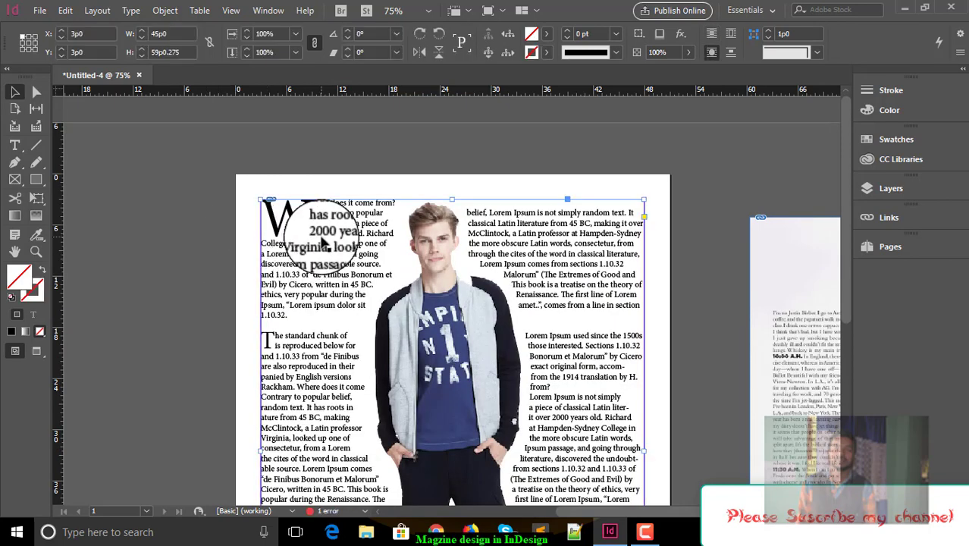
pyautogui.doubleClick(322, 242)
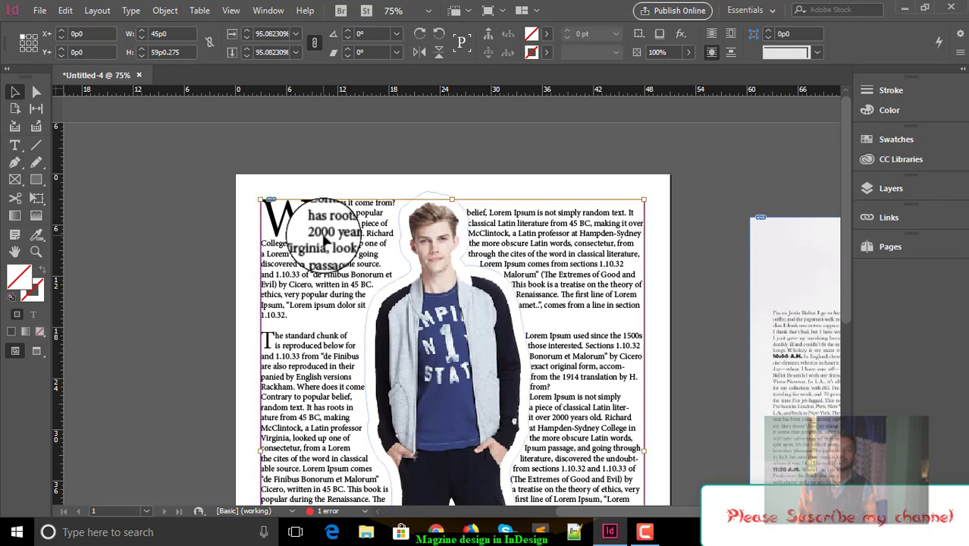
pyautogui.click(271, 163)
pyautogui.click(307, 262)
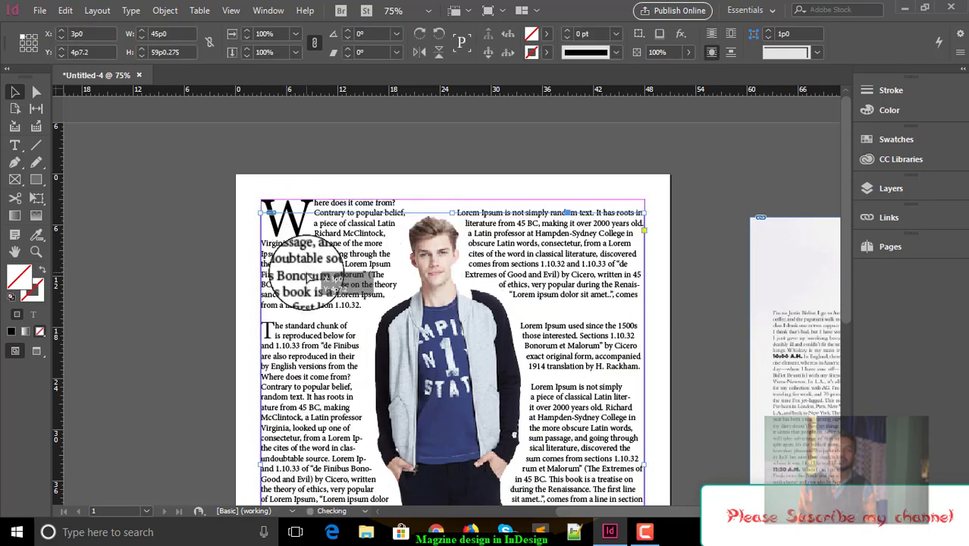
pyautogui.moveTo(307, 277); pyautogui.dragTo(341, 317)
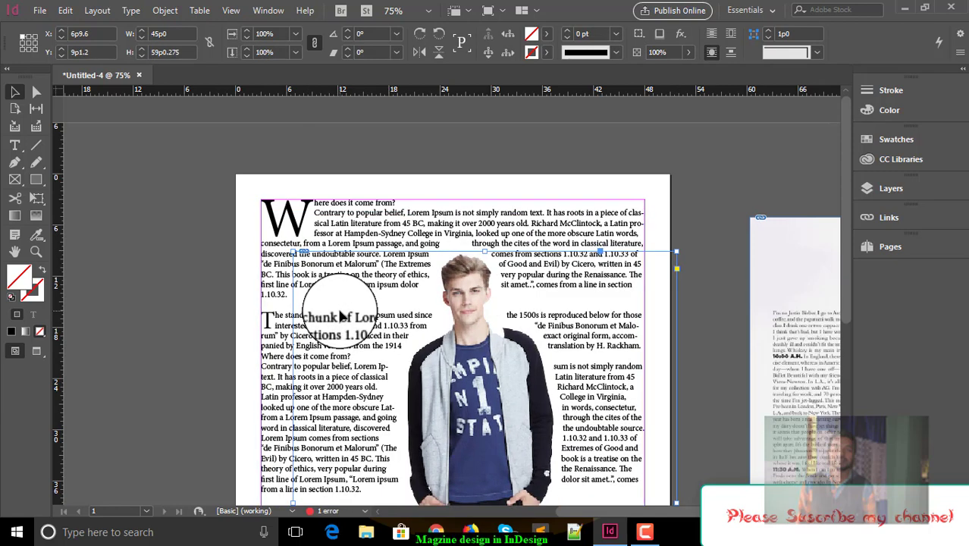
pyautogui.hotkey('ctrl', 'z')
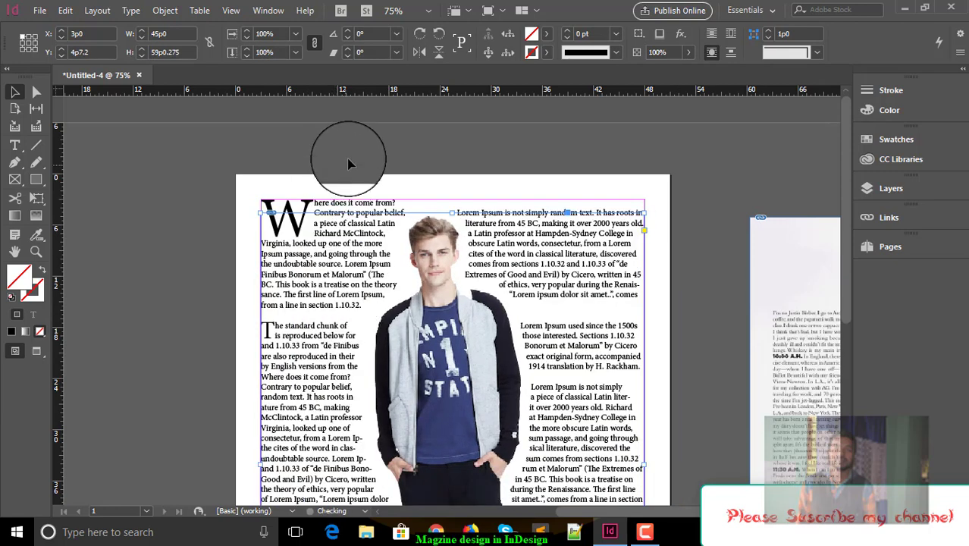
# Select all the body text and set its text frame to three fixed-number columns with the preview on
pyautogui.click(307, 190)
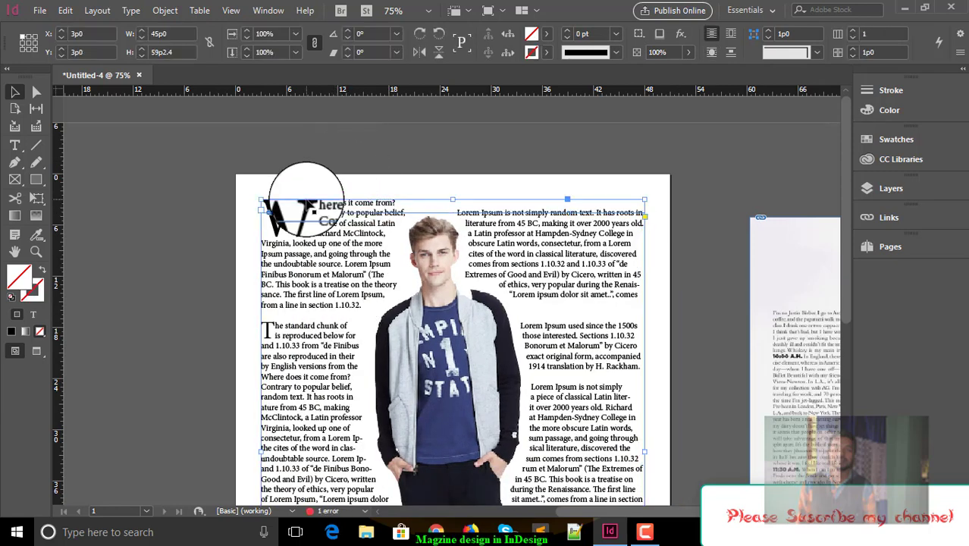
pyautogui.doubleClick(308, 199)
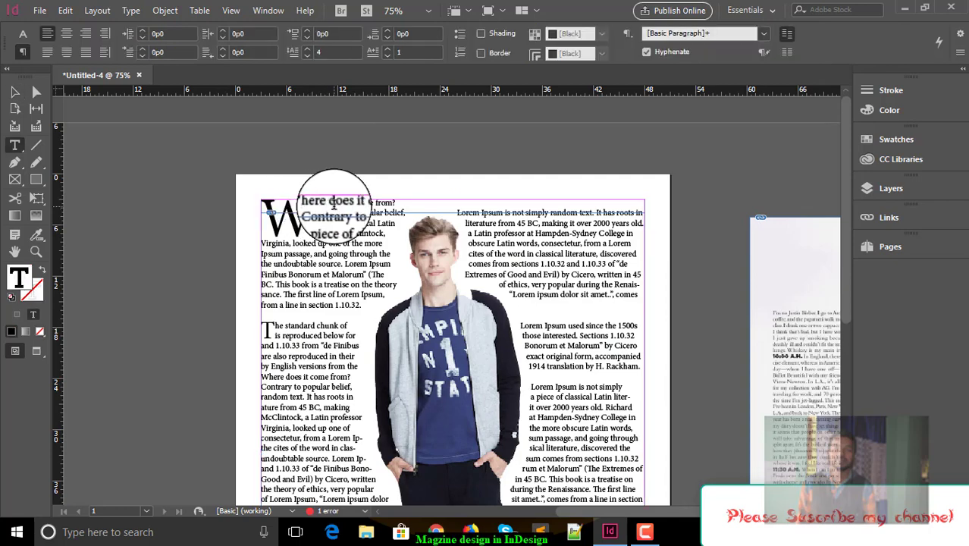
pyautogui.hotkey('ctrl', 'a')
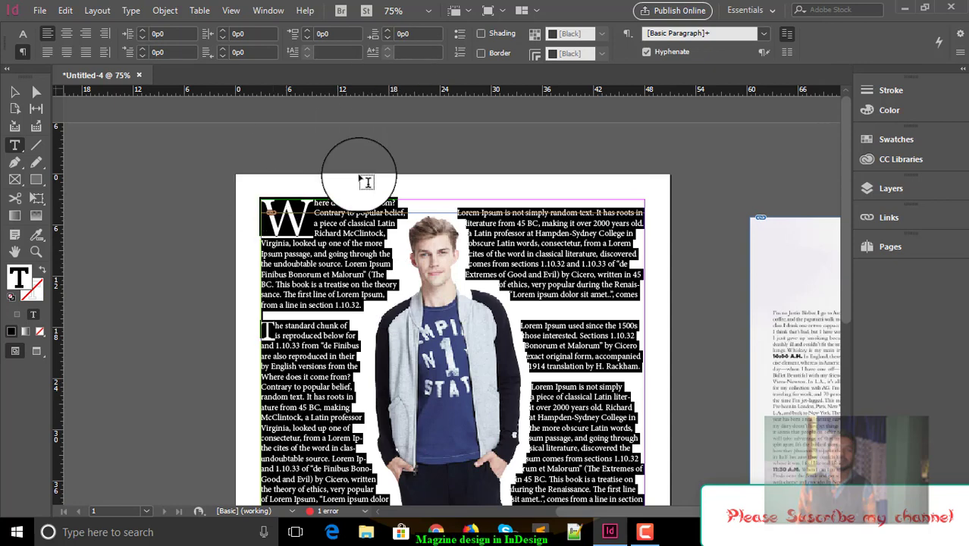
pyautogui.rightClick(313, 255)
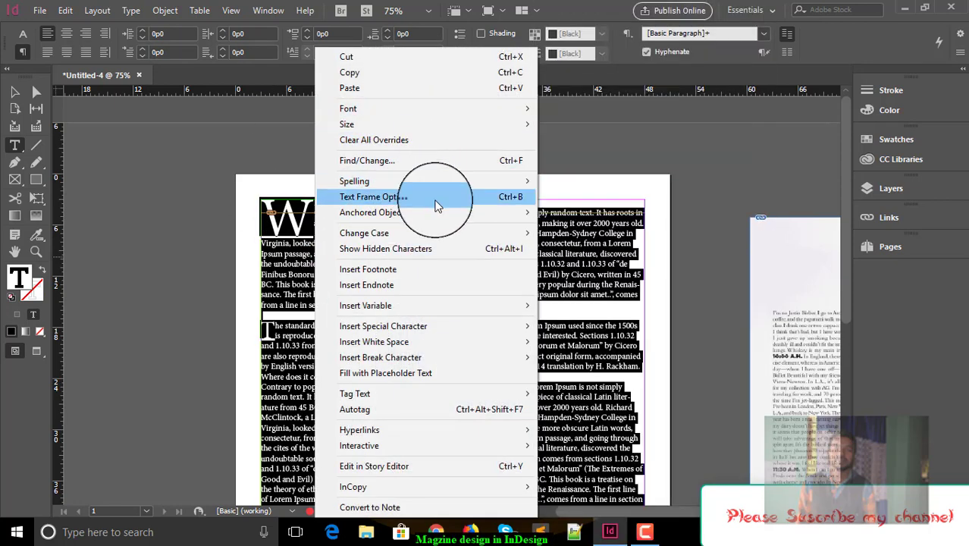
pyautogui.click(387, 197)
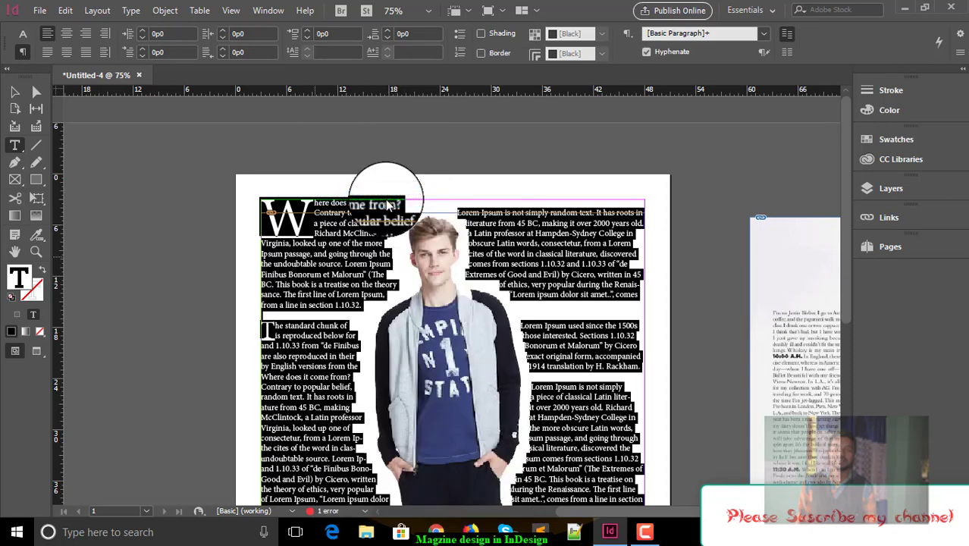
pyautogui.hotkey('ctrl', 'b')
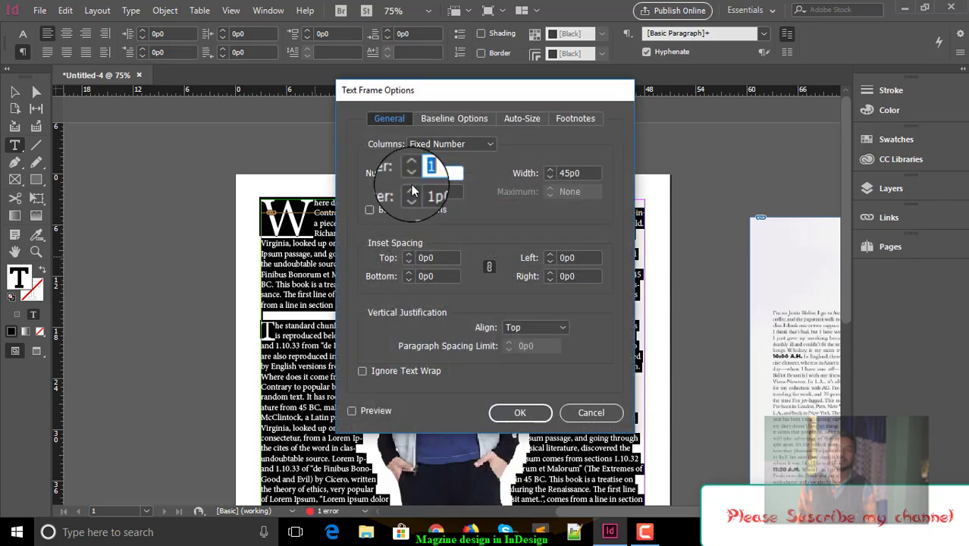
pyautogui.moveTo(487, 97); pyautogui.dragTo(724, 136)
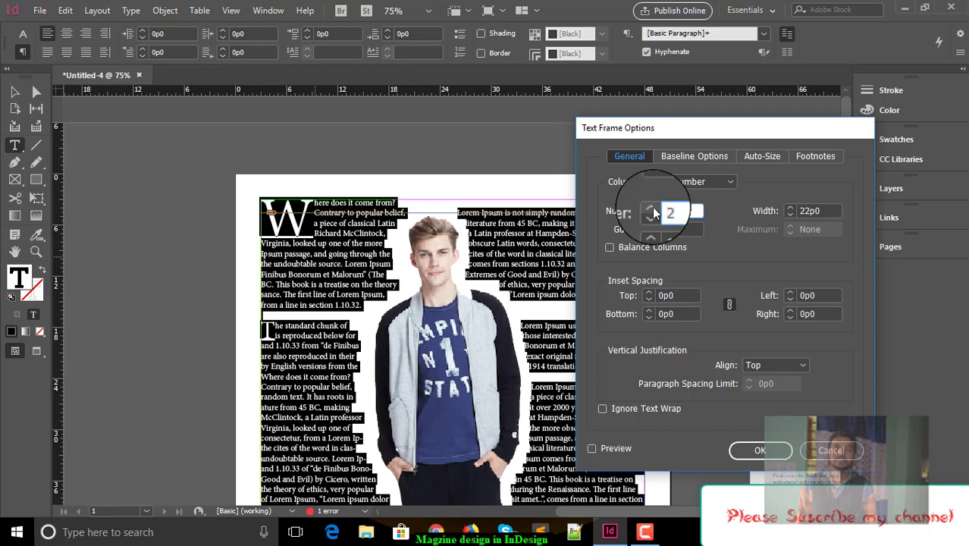
pyautogui.click(594, 448)
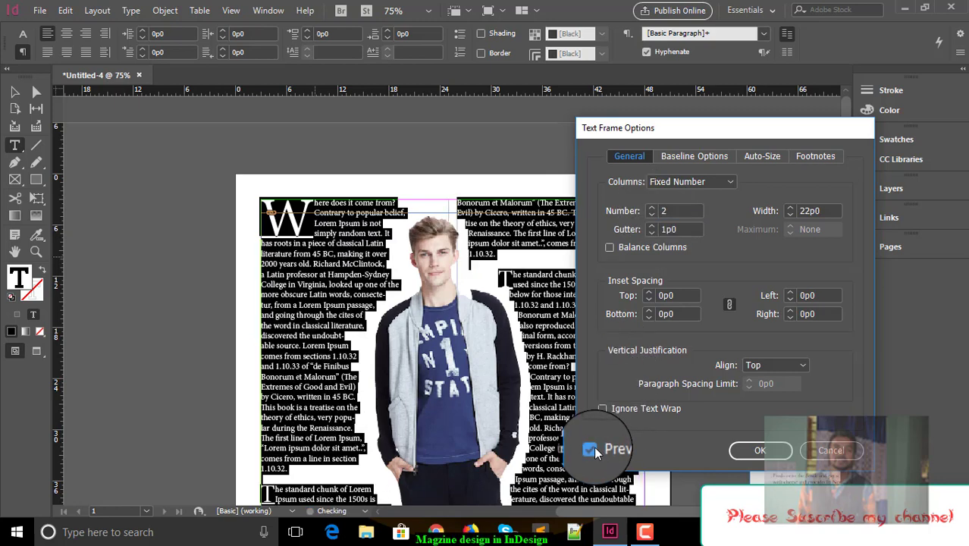
pyautogui.click(653, 210)
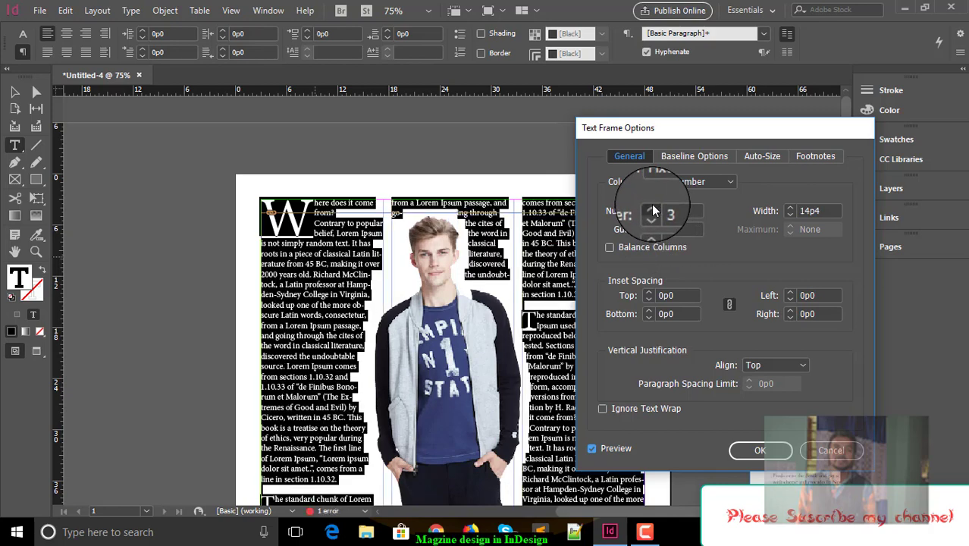
pyautogui.click(654, 210)
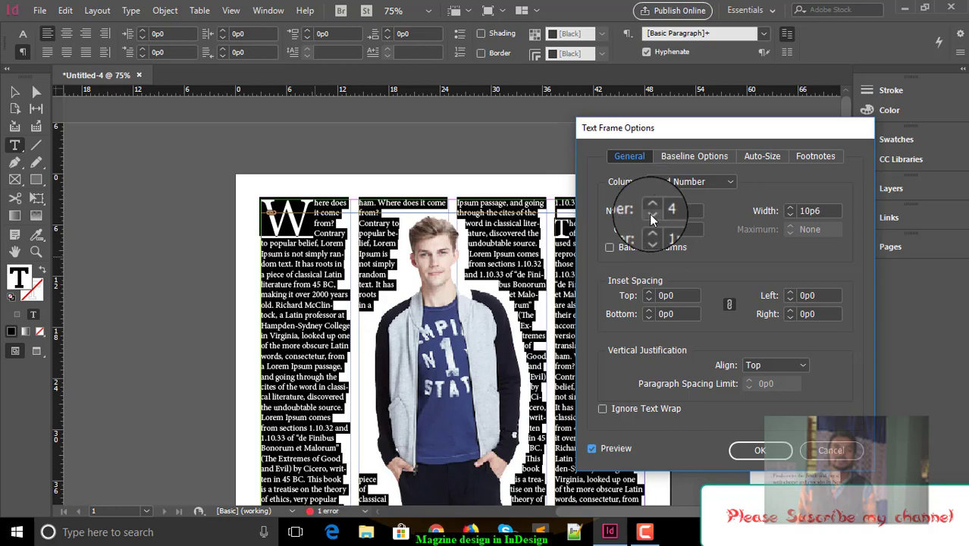
pyautogui.click(651, 217)
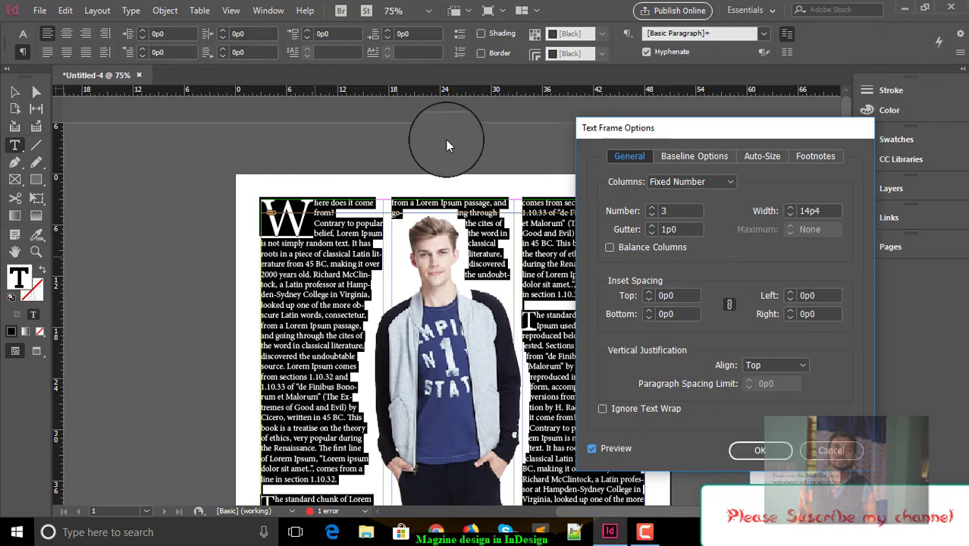
# Look through the text frame's baseline, auto-size and footnote options
pyautogui.click(705, 155)
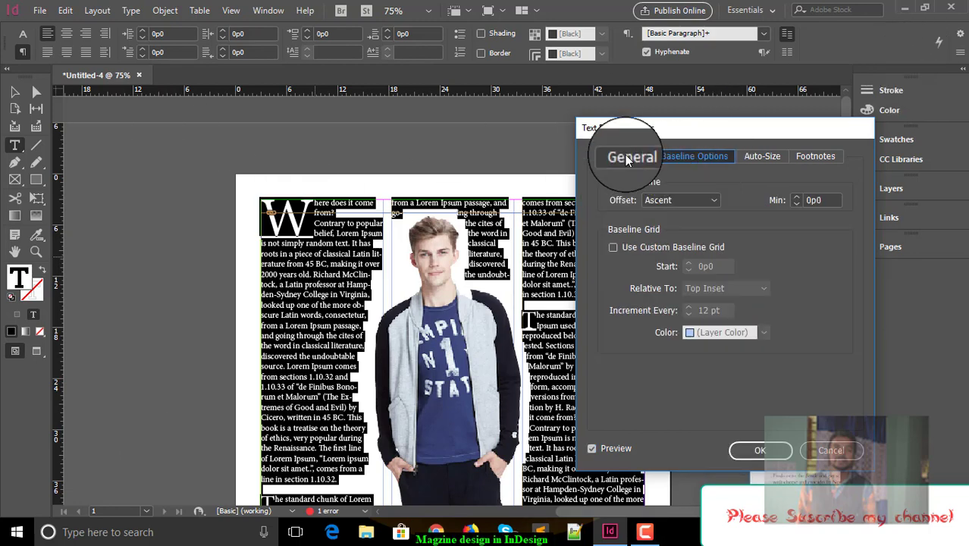
pyautogui.click(626, 156)
pyautogui.click(762, 157)
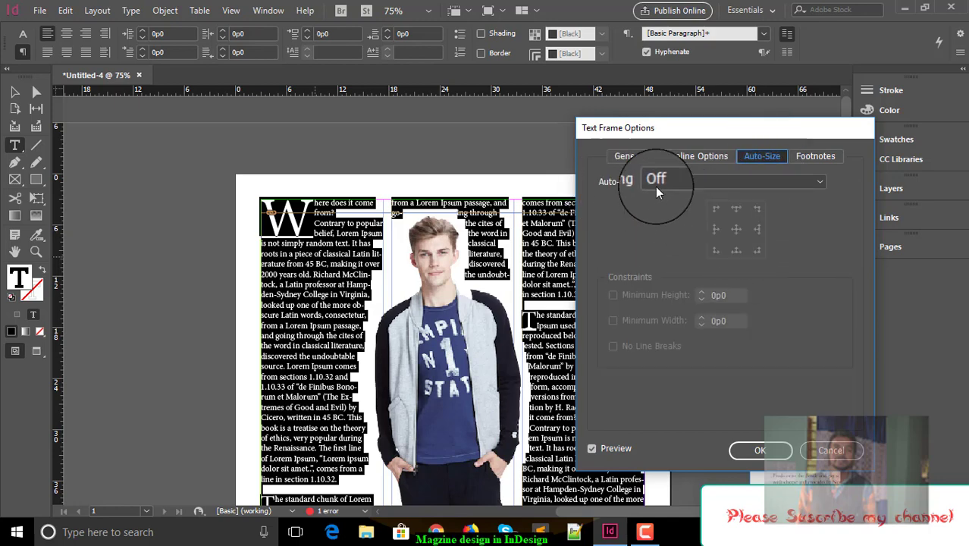
pyautogui.click(816, 156)
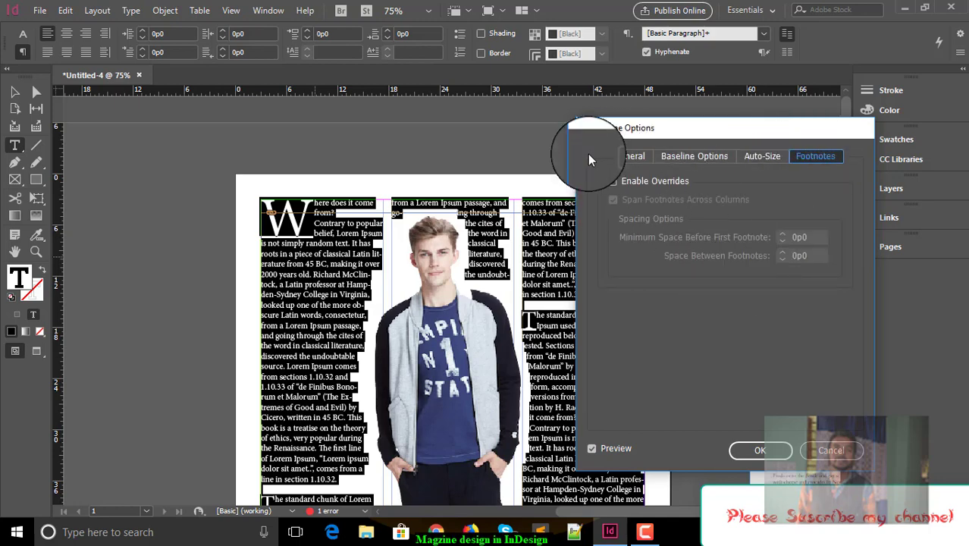
pyautogui.click(630, 156)
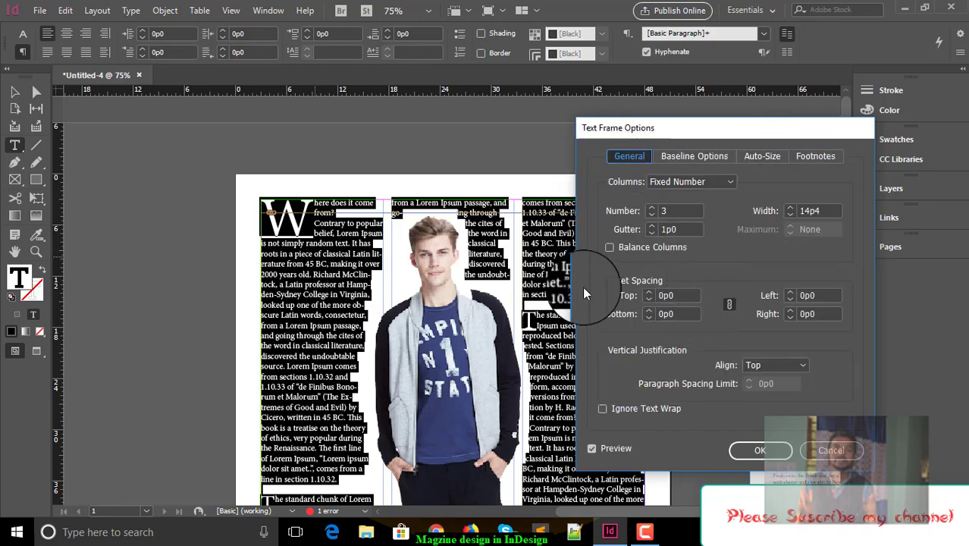
# Set the gutter between the text columns to 1p5 and apply the text frame options
pyautogui.click(652, 226)
pyautogui.click(652, 226)
pyautogui.click(652, 226)
pyautogui.click(652, 226)
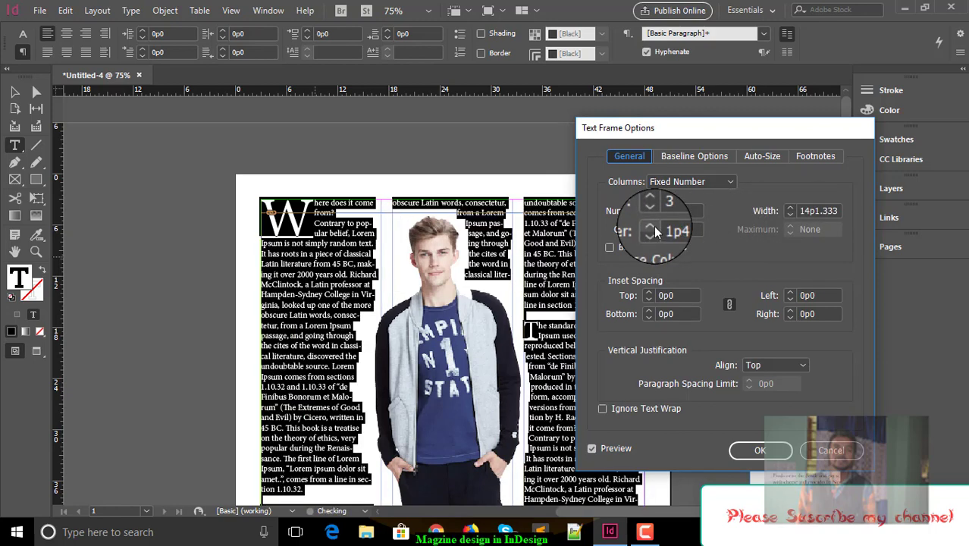
pyautogui.click(653, 226)
pyautogui.click(652, 226)
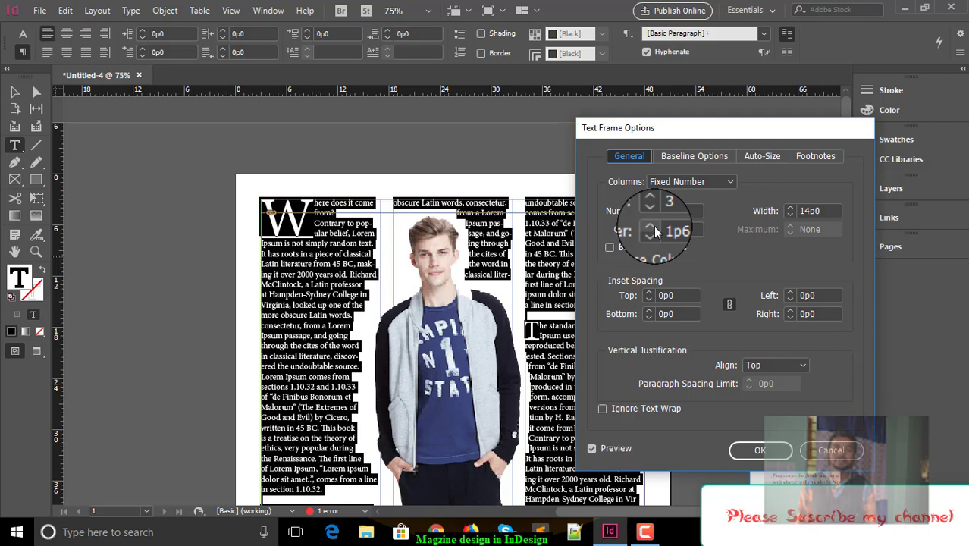
pyautogui.click(650, 233)
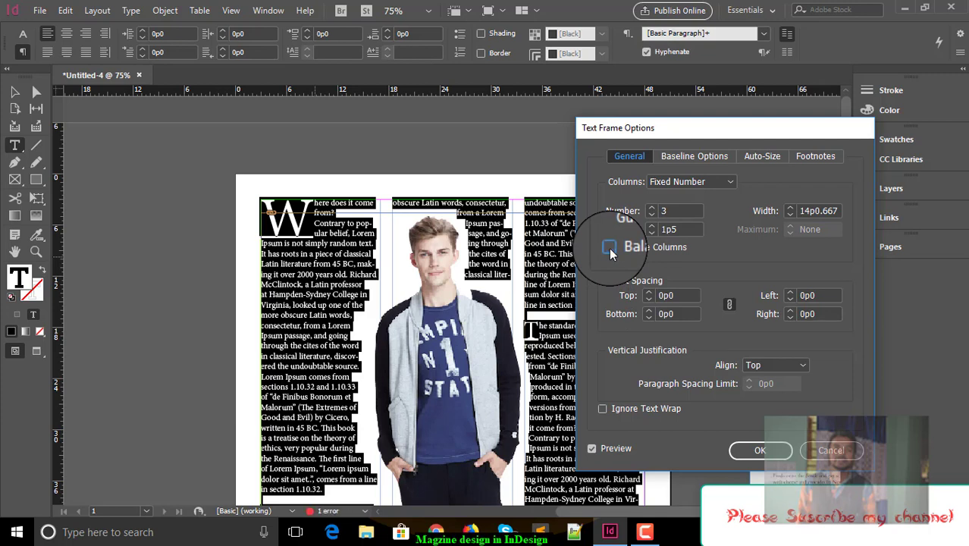
pyautogui.click(759, 449)
# Deselect the text and check how the three columns wrap around the man from head to feet
pyautogui.scroll(-6, 392, 342)
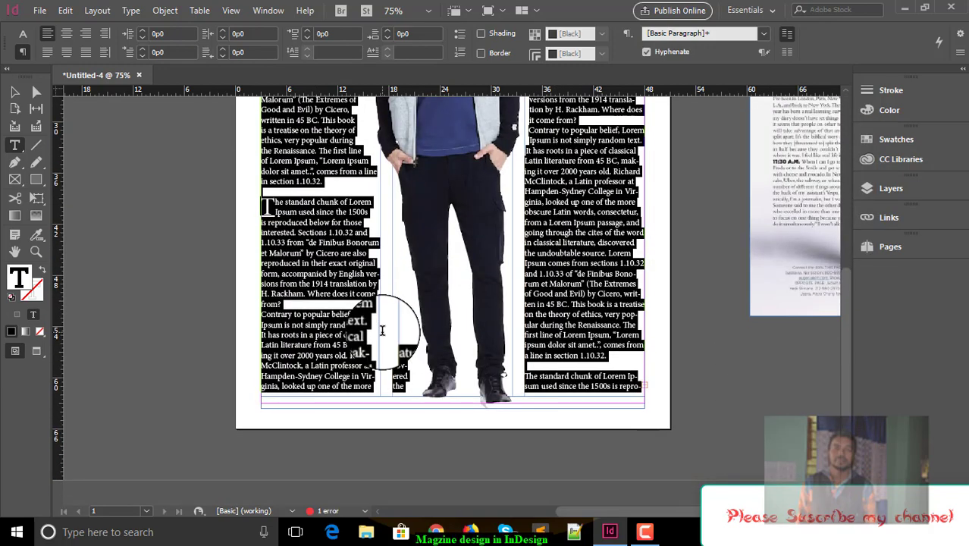
pyautogui.moveTo(409, 328); pyautogui.dragTo(425, 303)
pyautogui.hscroll(5, 756, 318)
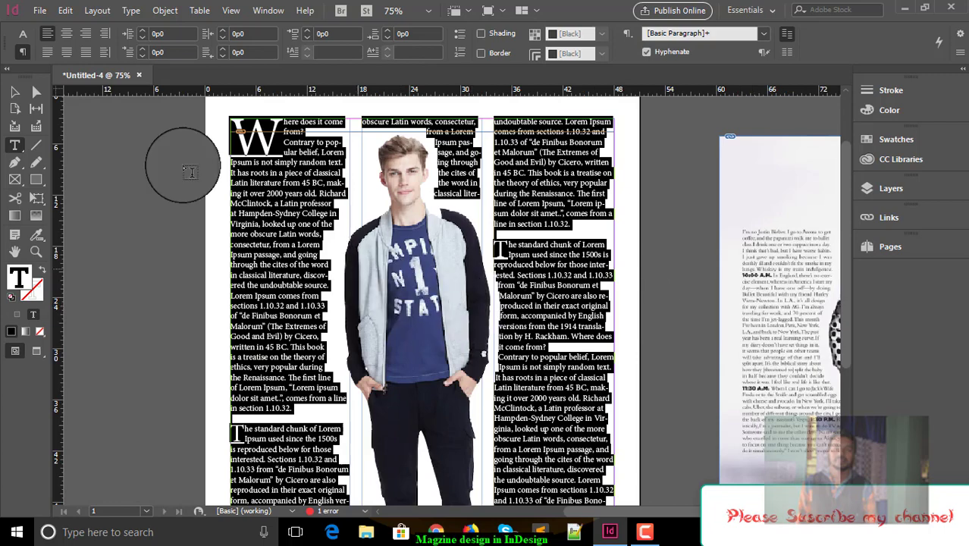
pyautogui.click(15, 93)
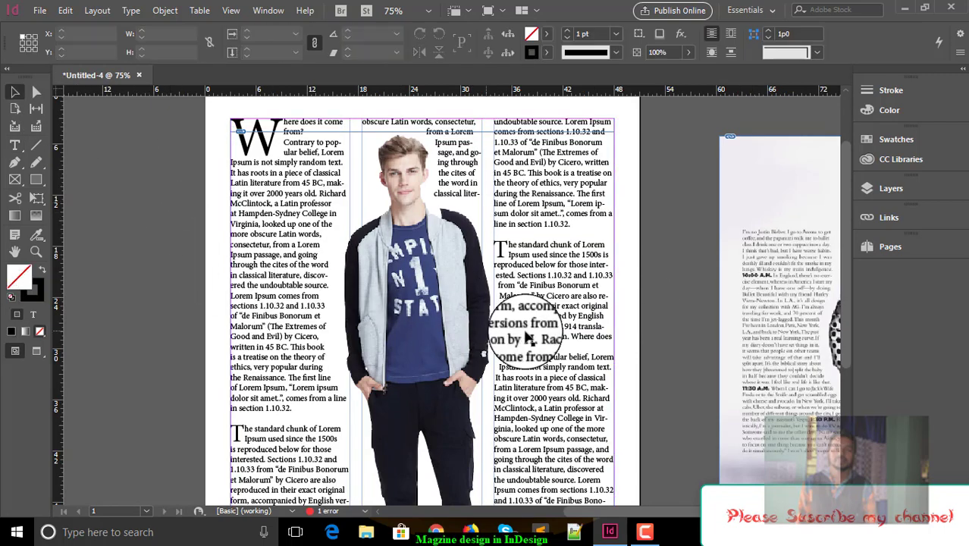
pyautogui.scroll(-1, 391, 318)
pyautogui.scroll(-2, 390, 322)
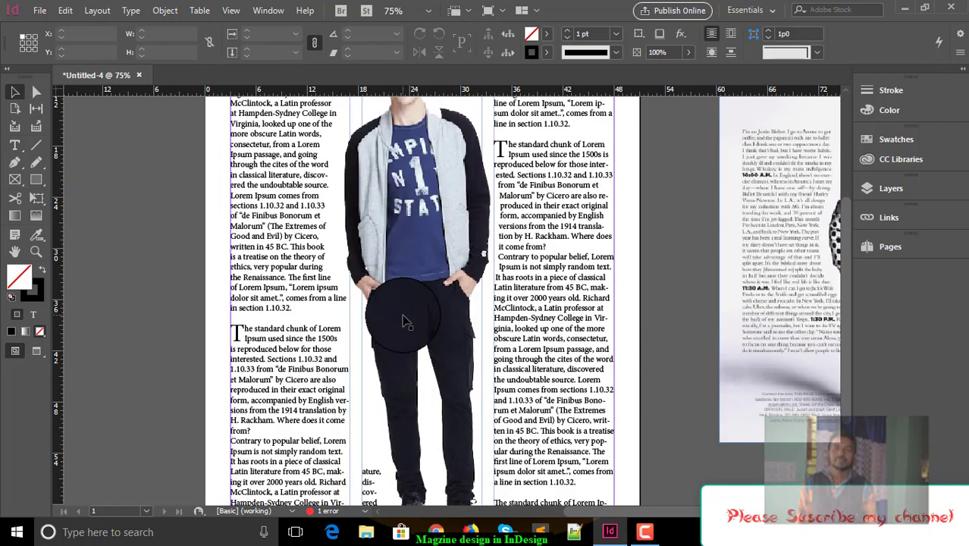
pyautogui.scroll(3, 404, 321)
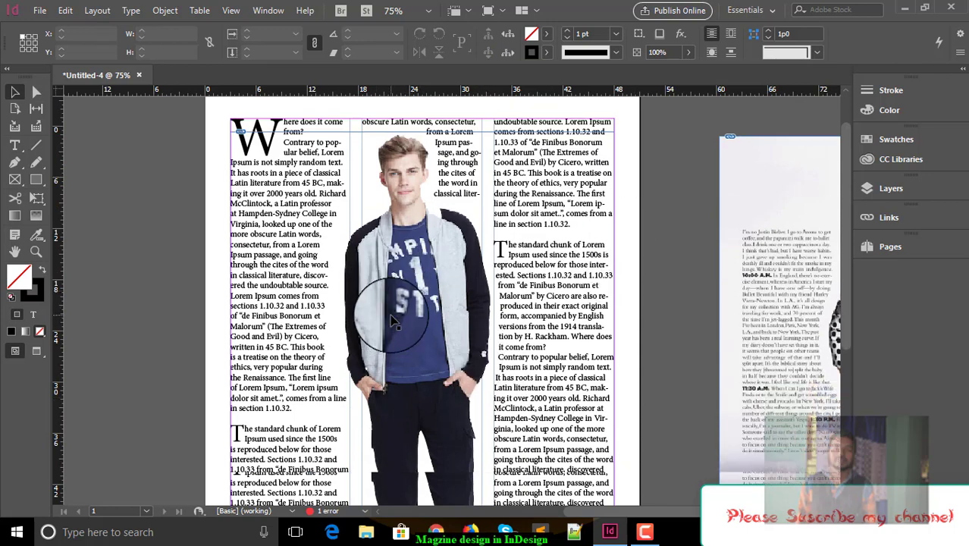
pyautogui.scroll(-2, 393, 323)
pyautogui.scroll(2, 379, 314)
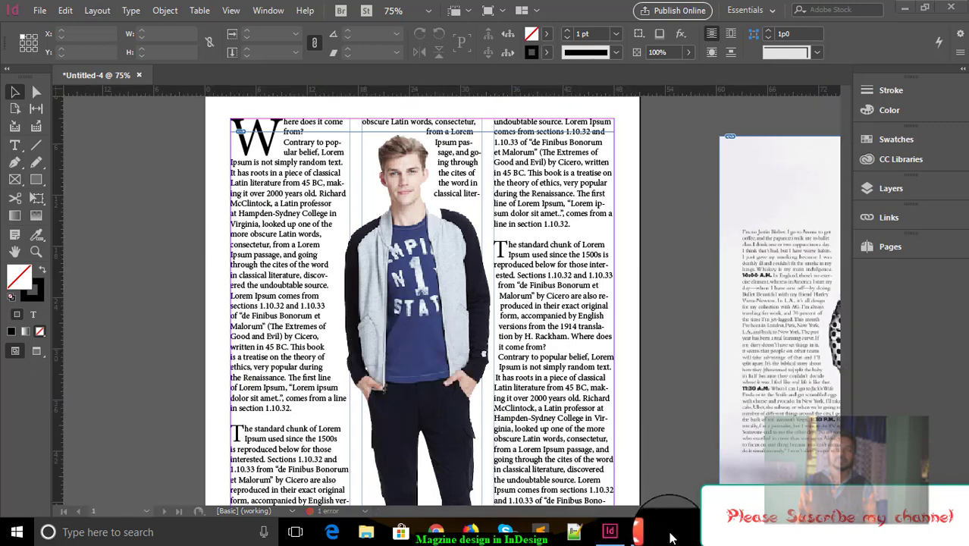
pyautogui.click(639, 531)
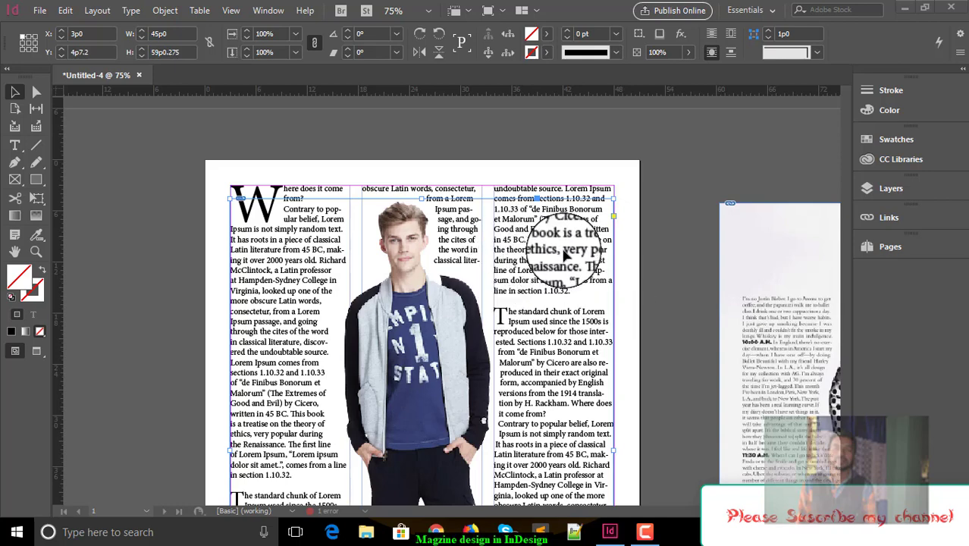
# Try moving the man's photo to X 4p3.6 and Y -2p0, and undo the move
pyautogui.hotkey('ctrl', 'z')
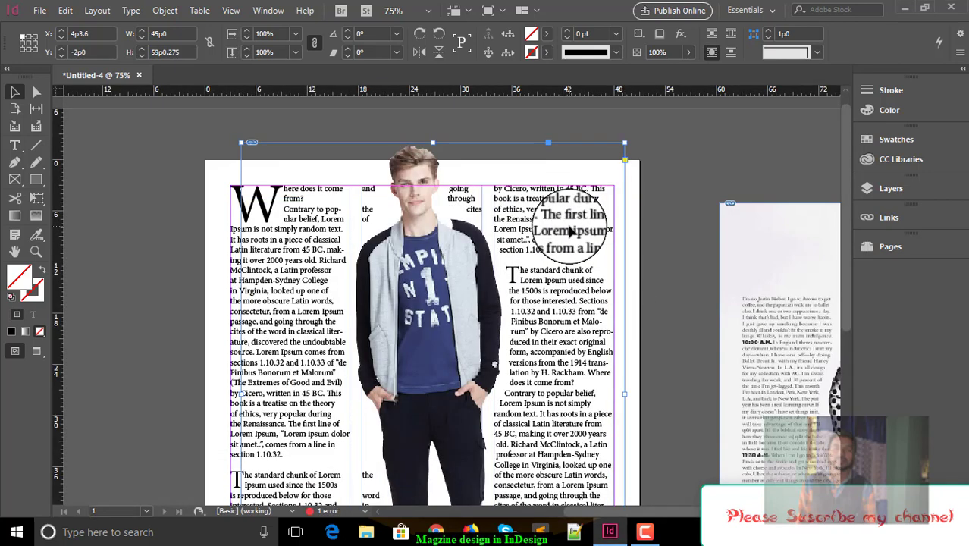
pyautogui.hotkey('ctrl', 'z')
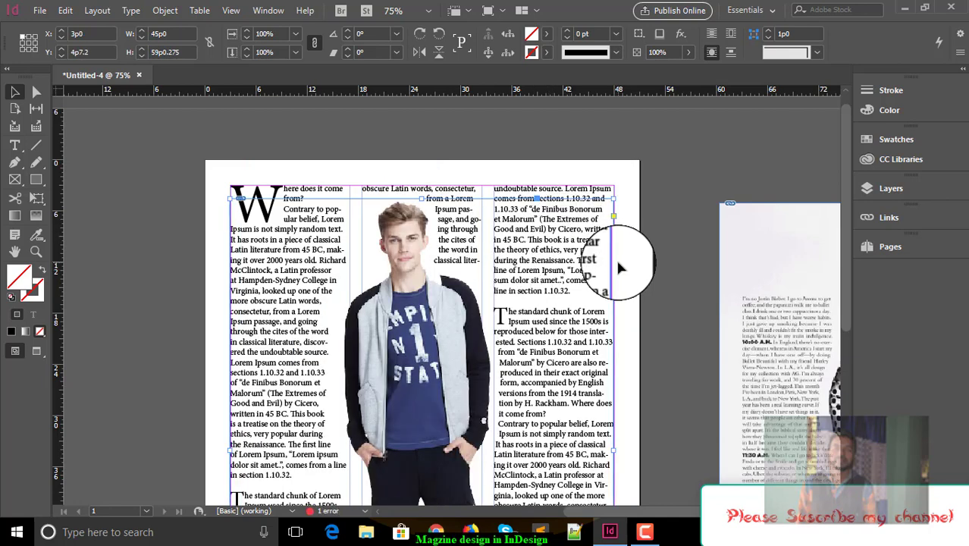
pyautogui.click(618, 261)
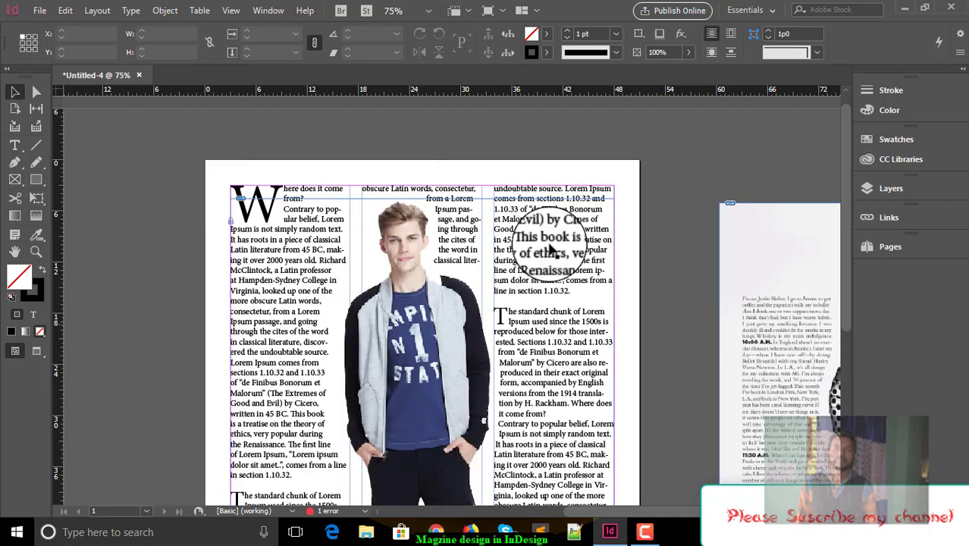
pyautogui.hotkey('ctrl', 'z')
pyautogui.hotkey('ctrl', 'z')
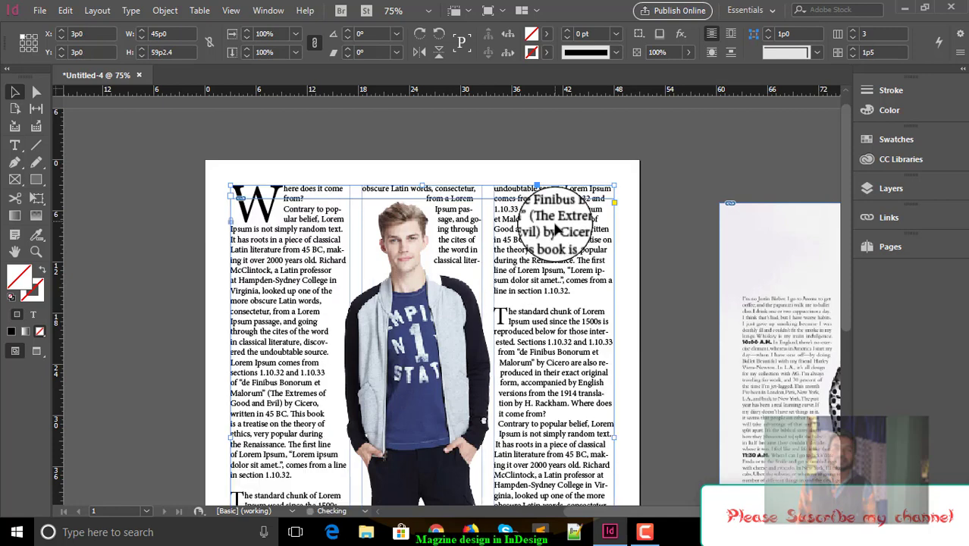
# Colour the drop-capped "The standard chunk" paragraph in the third column olive, using RGB 159, 143, 0
pyautogui.doubleClick(548, 193)
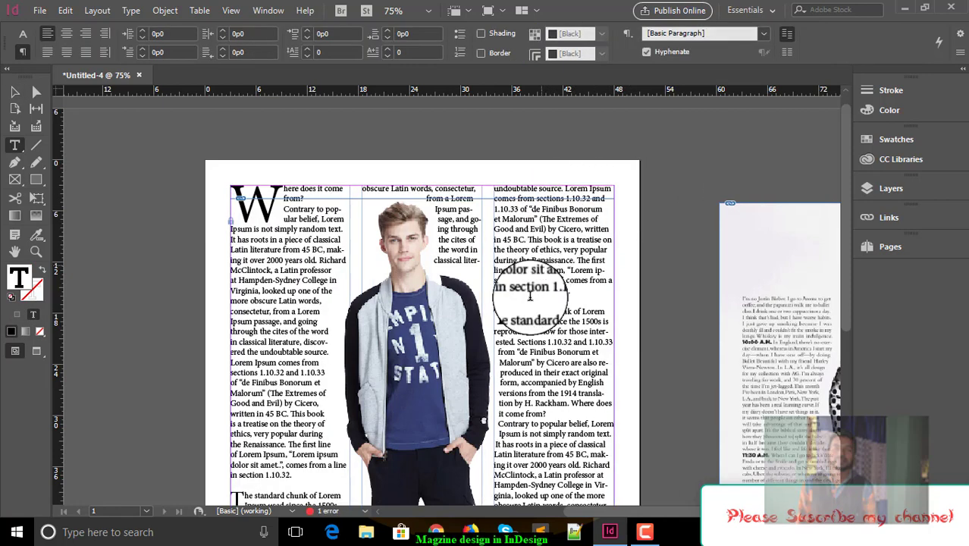
pyautogui.moveTo(583, 339); pyautogui.dragTo(590, 398)
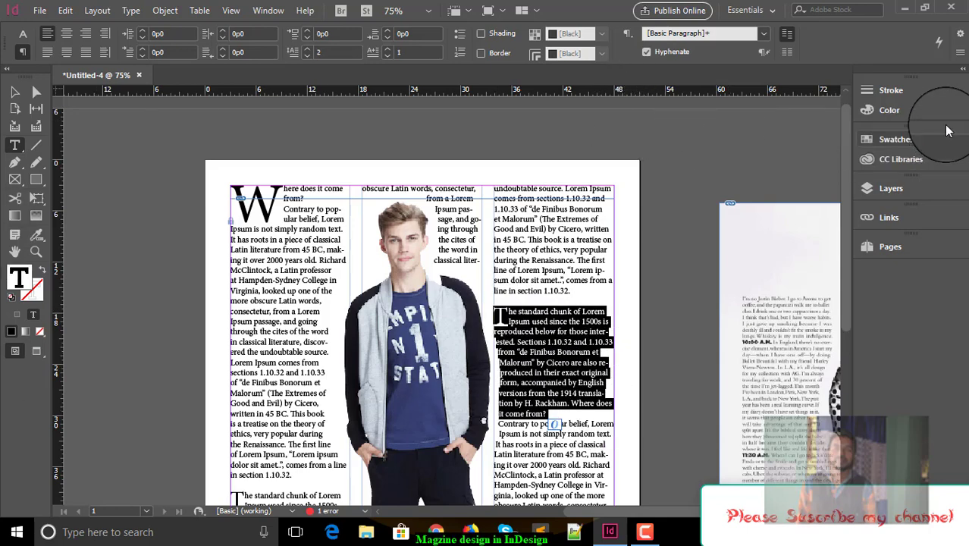
pyautogui.click(882, 110)
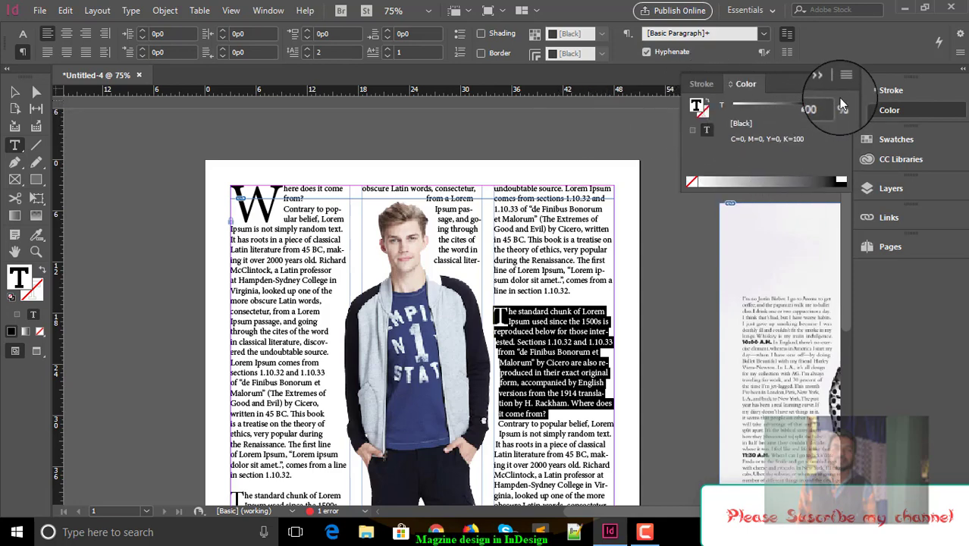
pyautogui.click(846, 75)
pyautogui.click(759, 141)
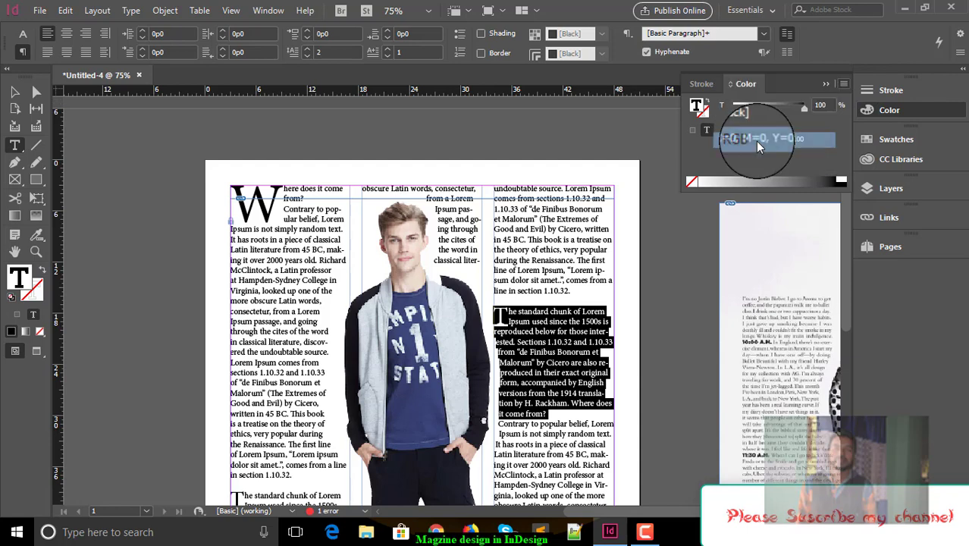
pyautogui.click(722, 181)
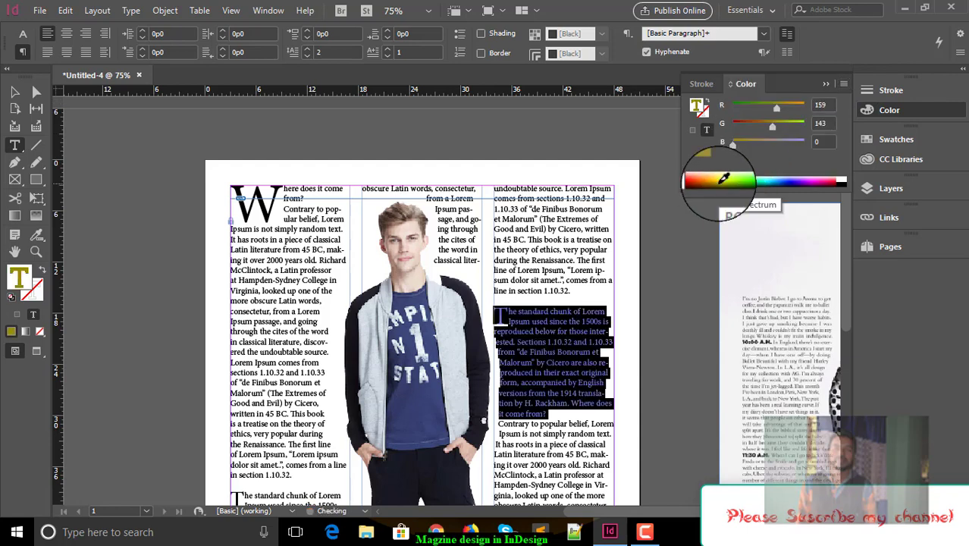
pyautogui.click(15, 91)
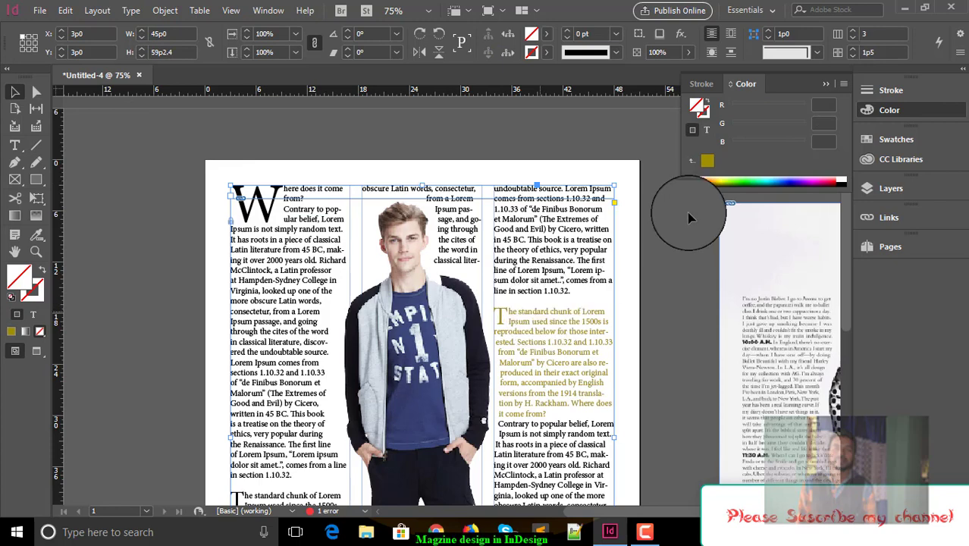
# Colour the third-column text below the olive paragraph lime green, using RGB 174, 255, 64
pyautogui.doubleClick(553, 228)
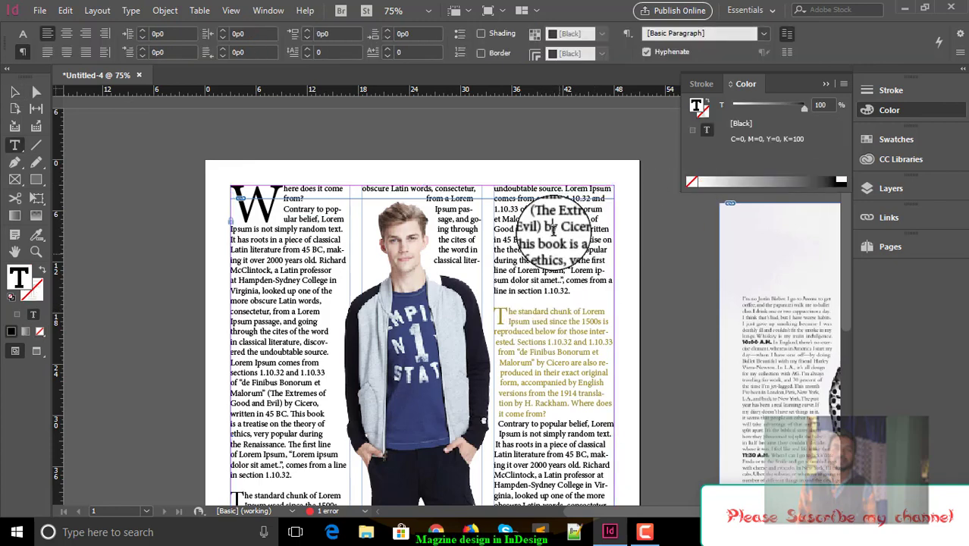
pyautogui.scroll(-3, 527, 310)
pyautogui.scroll(-3, 527, 310)
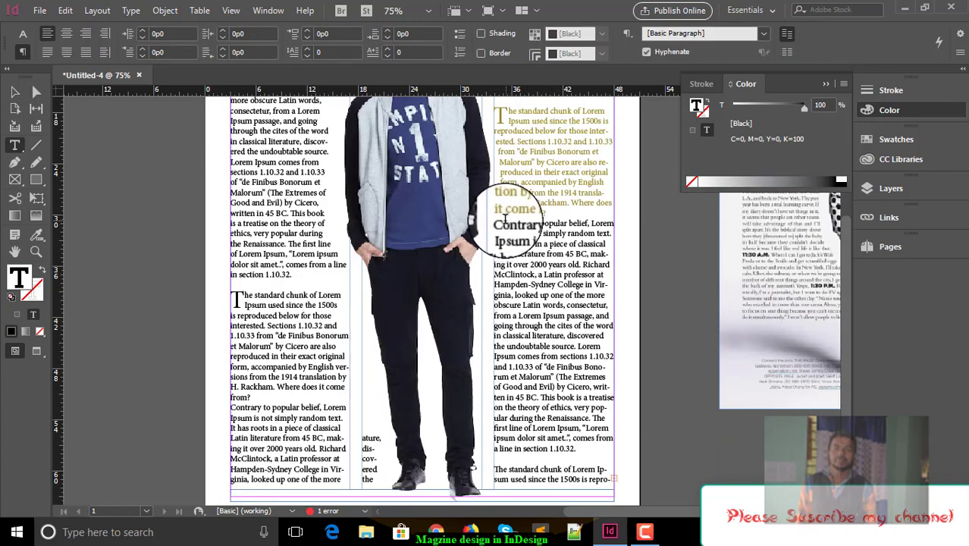
pyautogui.moveTo(499, 224); pyautogui.dragTo(621, 484)
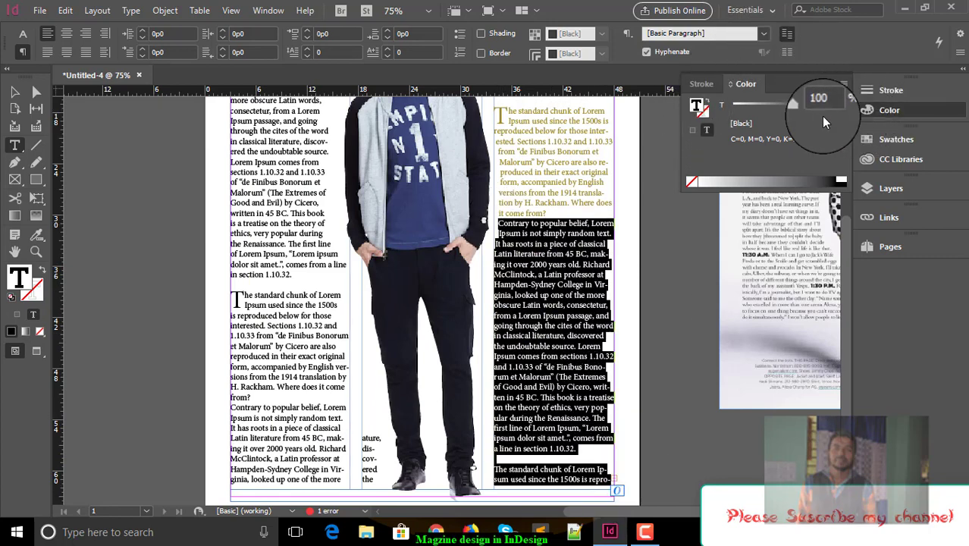
pyautogui.click(843, 83)
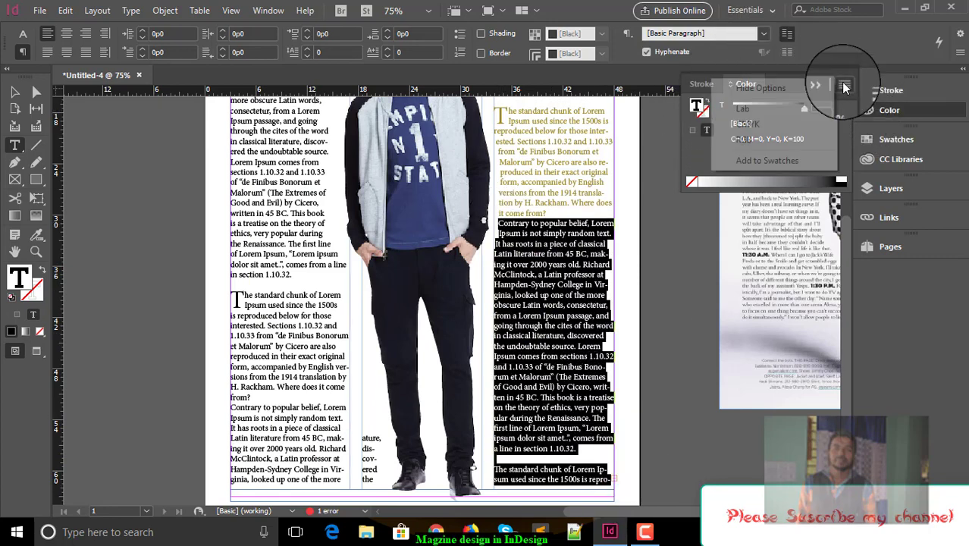
pyautogui.click(762, 133)
pyautogui.click(844, 83)
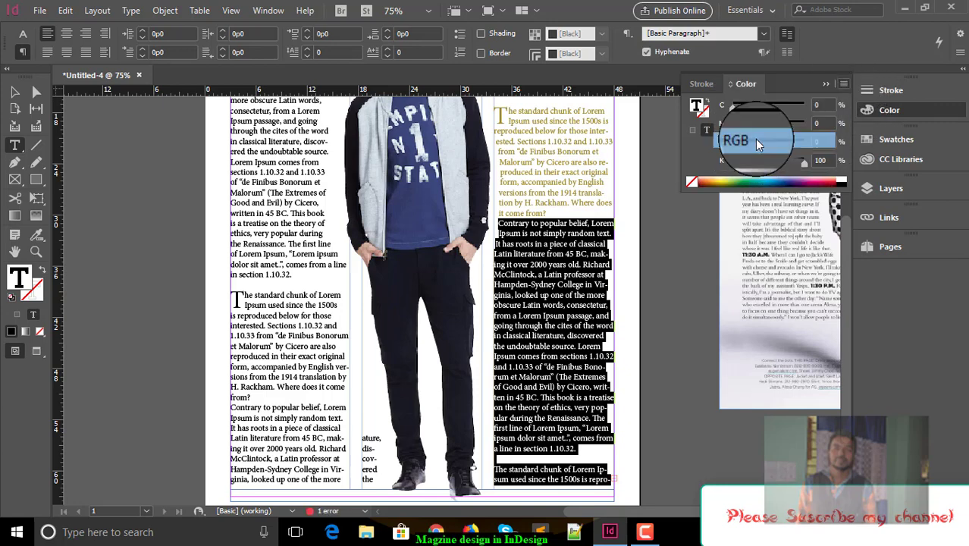
pyautogui.click(757, 142)
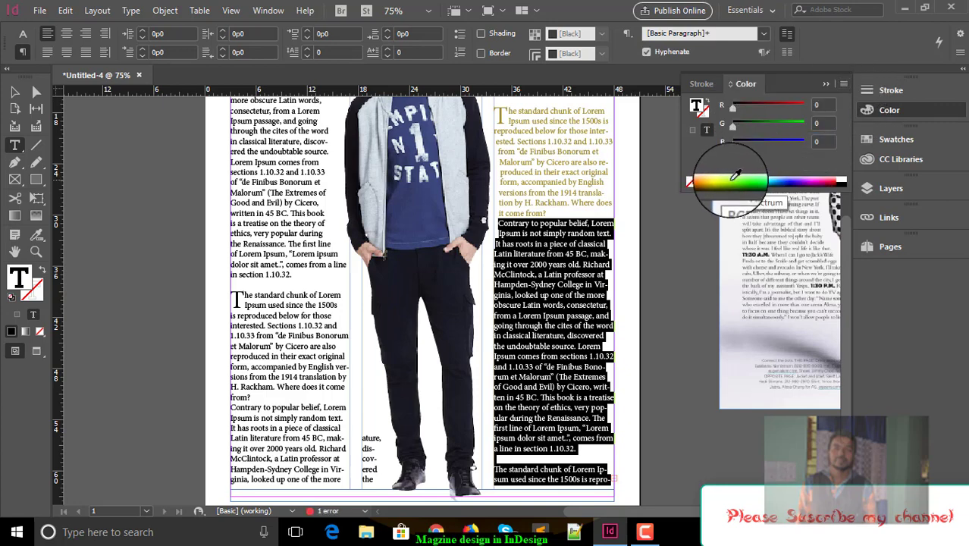
pyautogui.click(734, 178)
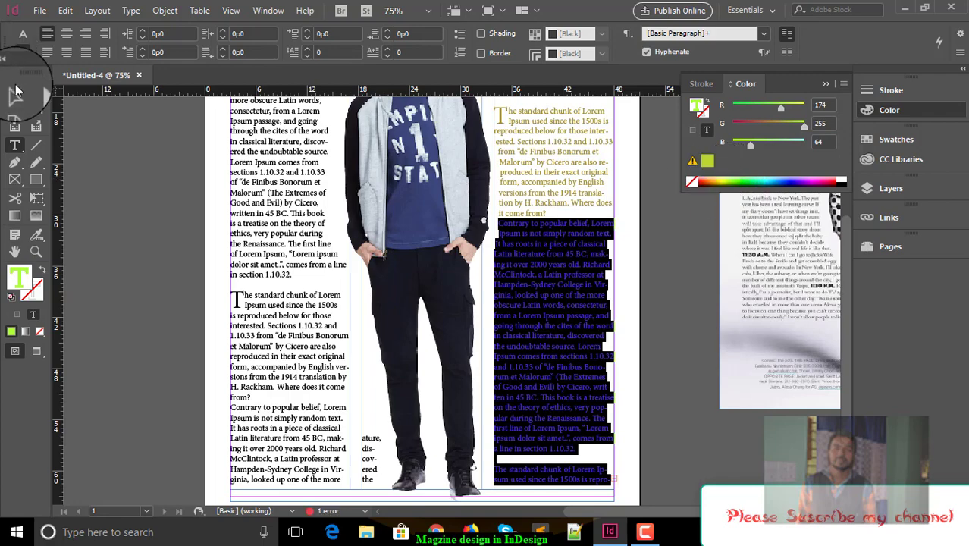
pyautogui.click(16, 91)
pyautogui.scroll(-2, 527, 346)
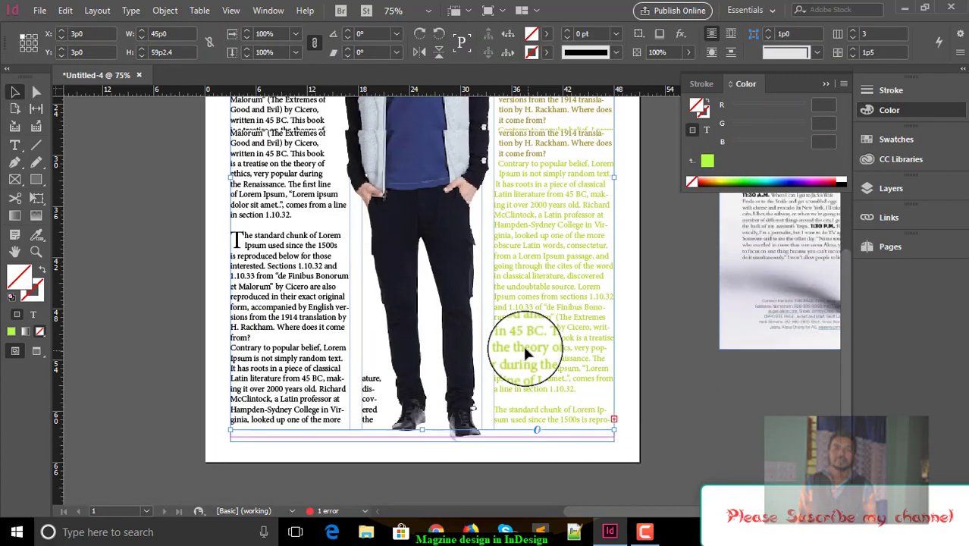
pyautogui.scroll(4, 527, 351)
pyautogui.scroll(3, 257, 243)
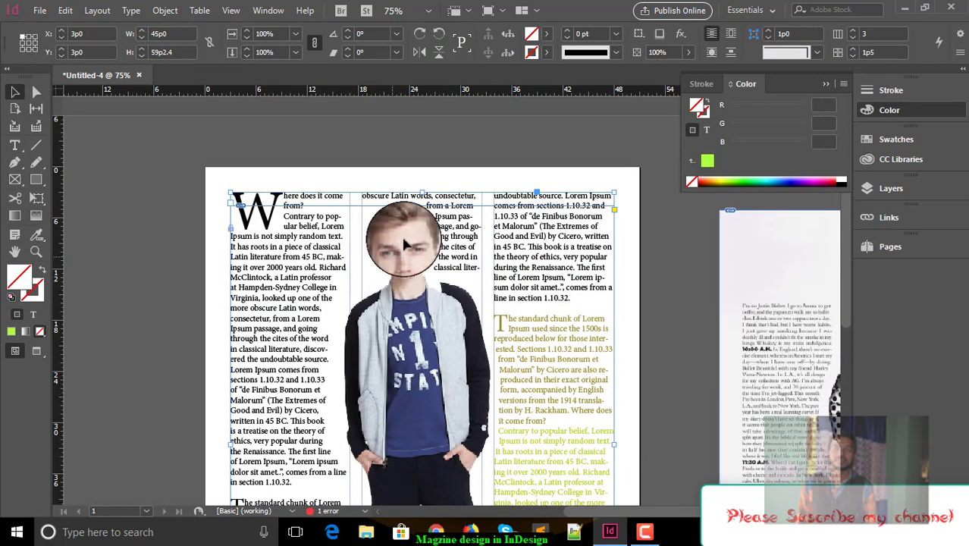
# Justify the paragraph running beside the man's head in the second column, with its last line aligned left
pyautogui.doubleClick(485, 269)
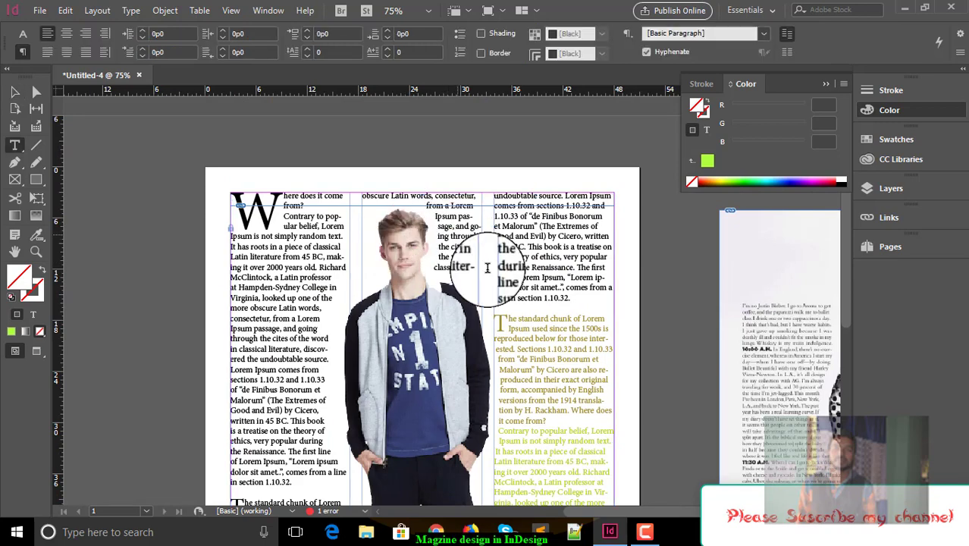
pyautogui.moveTo(486, 270); pyautogui.dragTo(385, 169)
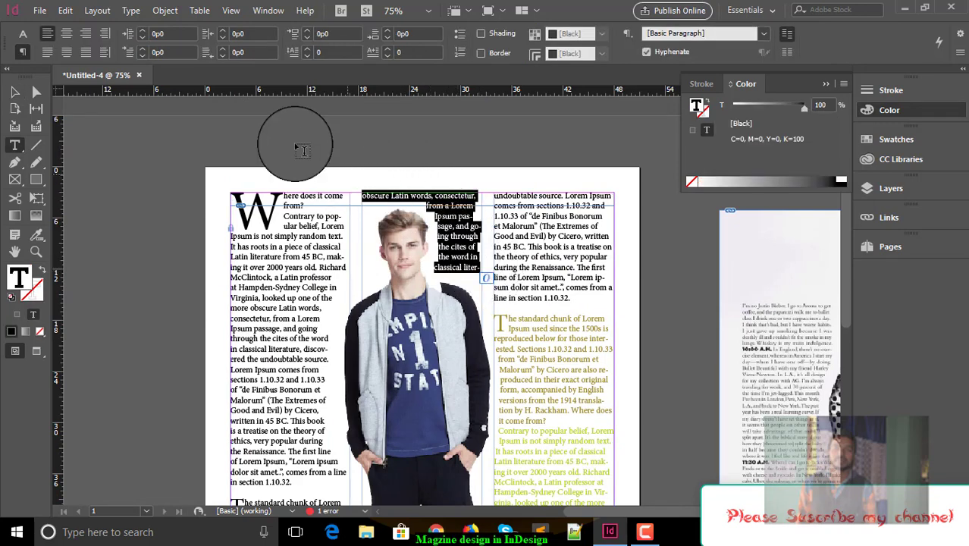
pyautogui.click(67, 38)
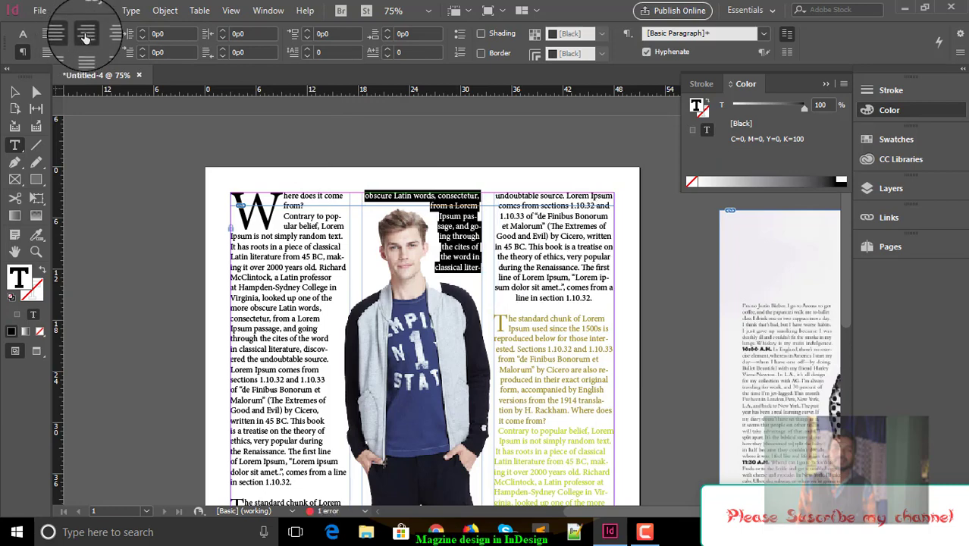
pyautogui.click(105, 34)
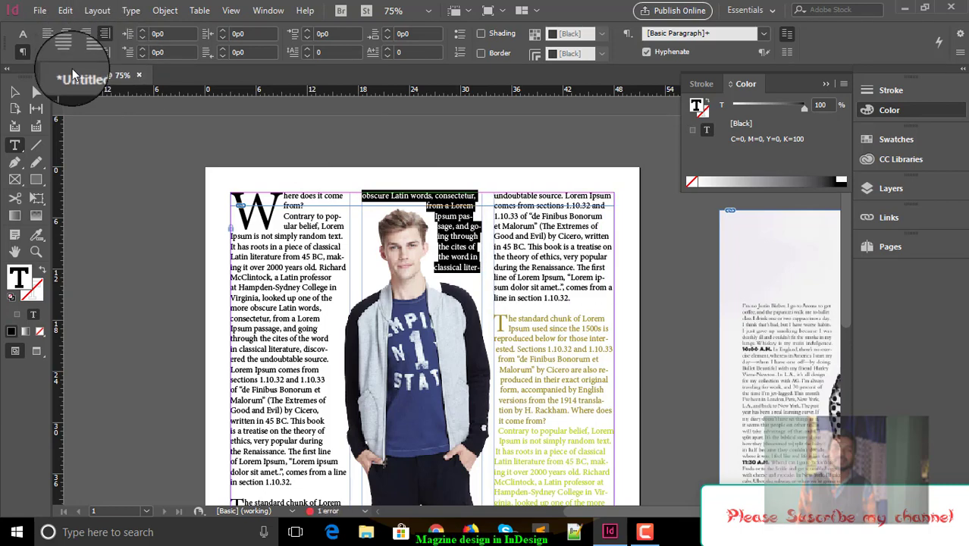
pyautogui.click(47, 52)
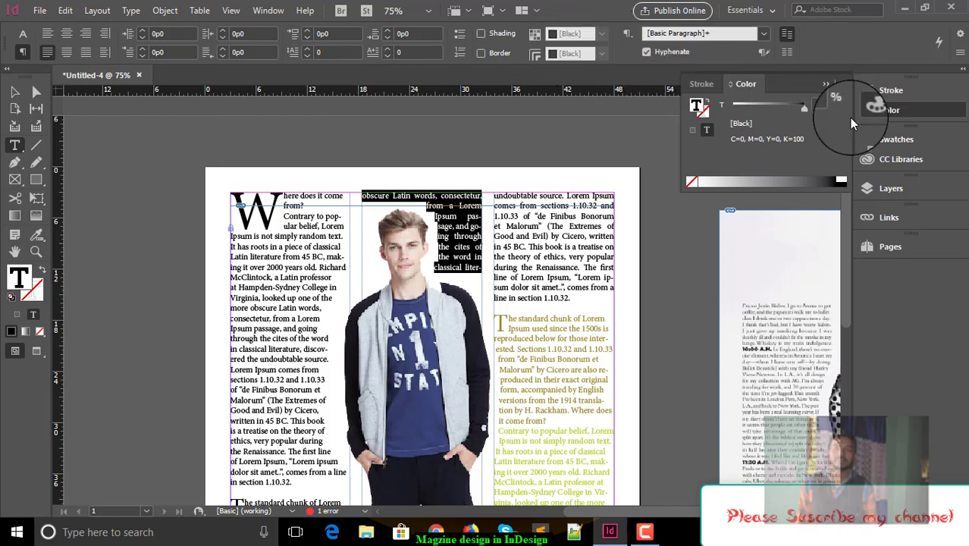
# Colour the second-column text beside the man's head dark blue, using RGB 0, 0, 200
pyautogui.click(846, 73)
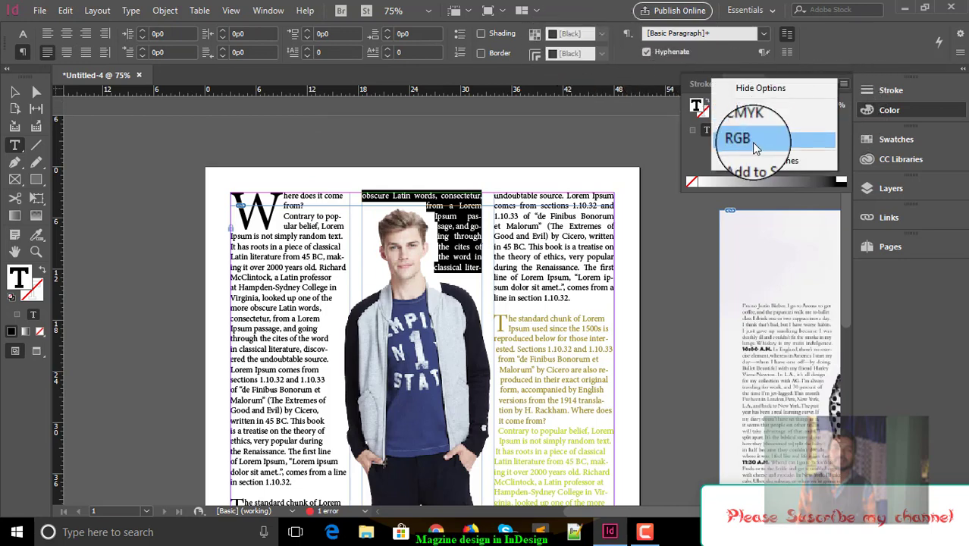
pyautogui.click(747, 141)
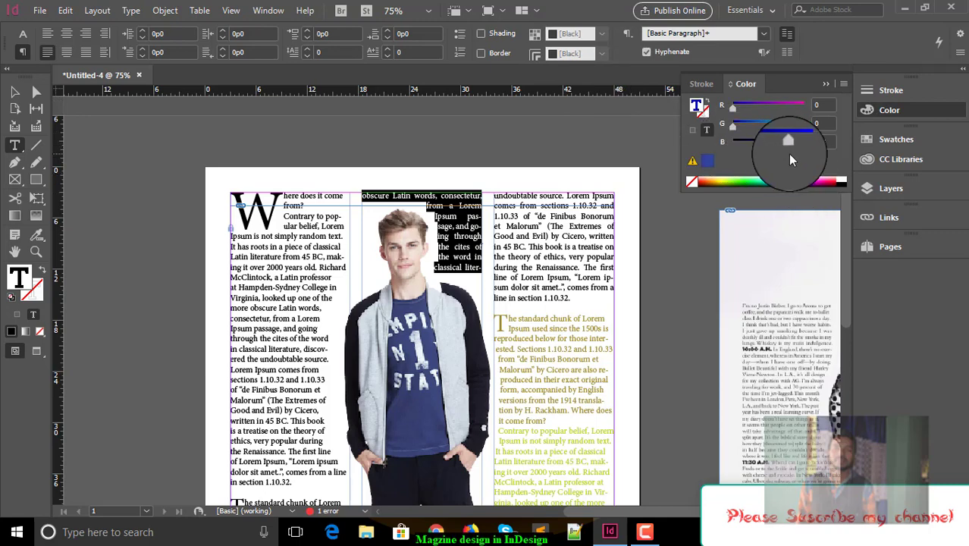
pyautogui.click(789, 142)
pyautogui.click(476, 239)
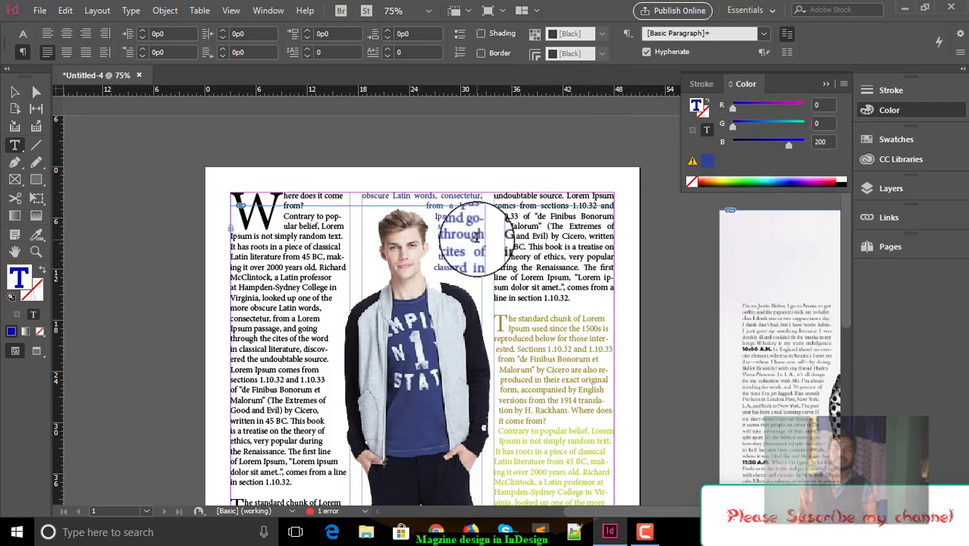
# Recolour the third-column text below the olive paragraph light blue, using RGB 127, 162, 255, and check the whole page
pyautogui.scroll(-5, 499, 262)
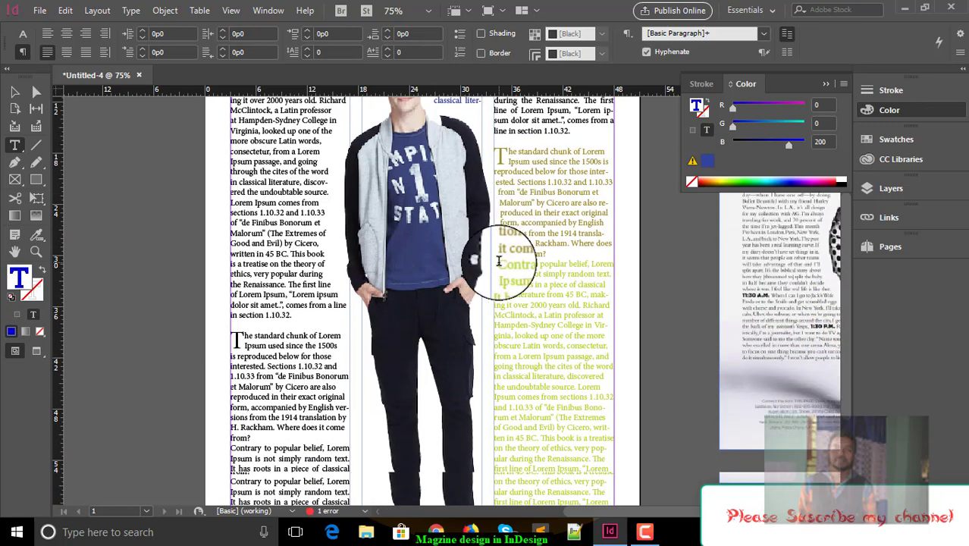
pyautogui.moveTo(498, 263); pyautogui.dragTo(616, 505)
pyautogui.click(736, 179)
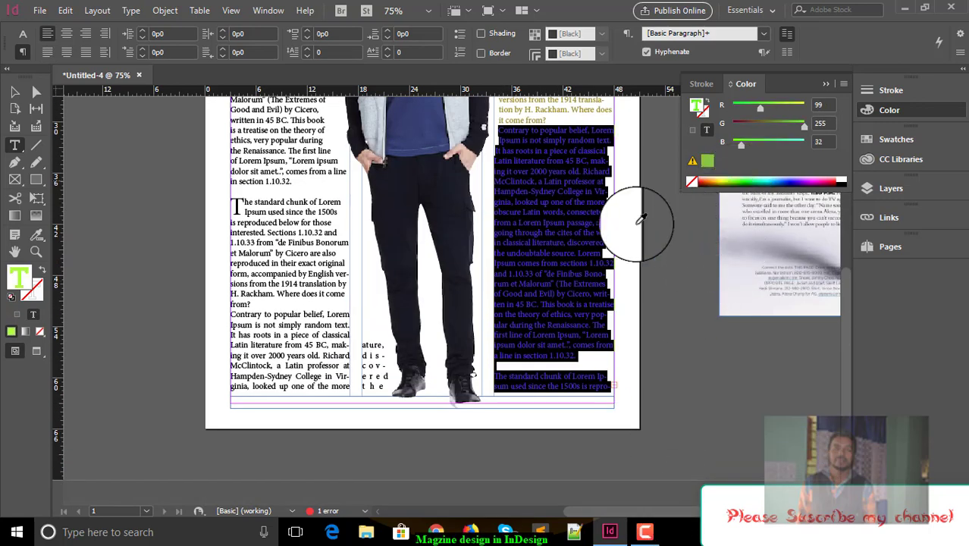
pyautogui.click(764, 185)
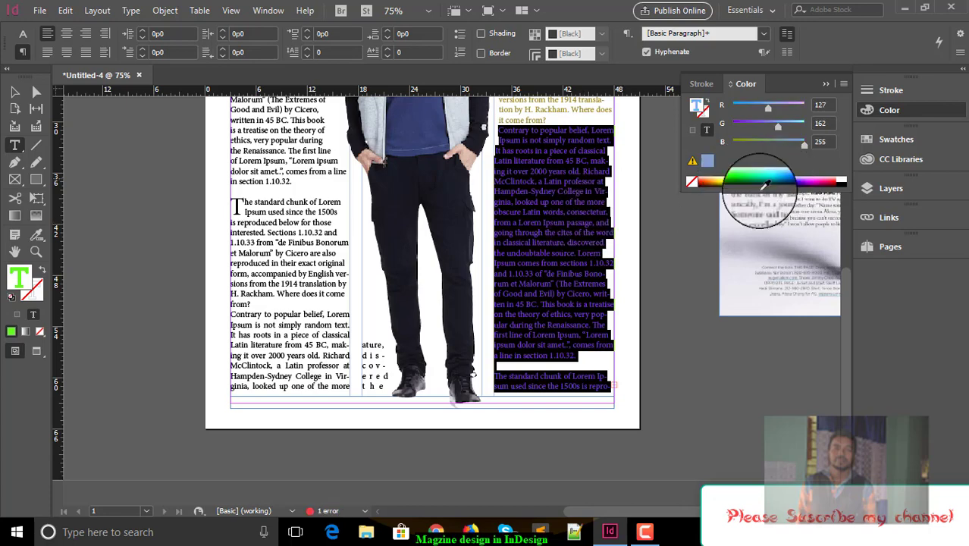
pyautogui.click(645, 262)
pyautogui.scroll(5, 596, 273)
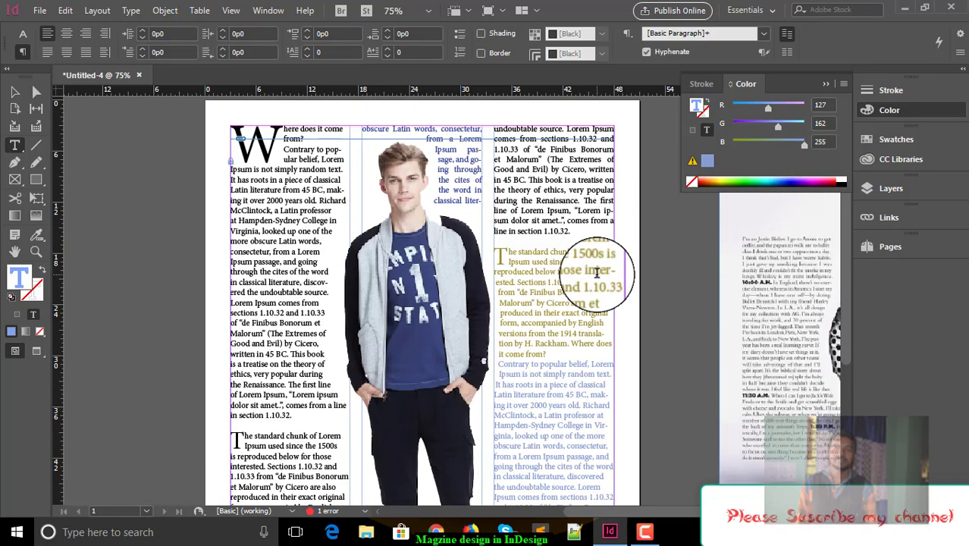
pyautogui.scroll(-2, 597, 273)
pyautogui.scroll(3, 232, 296)
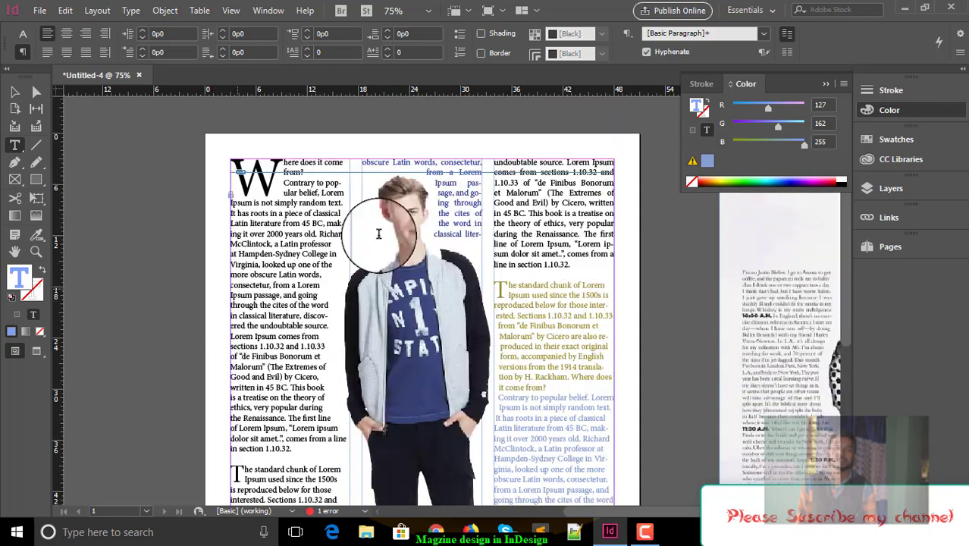
pyautogui.scroll(-6, 300, 275)
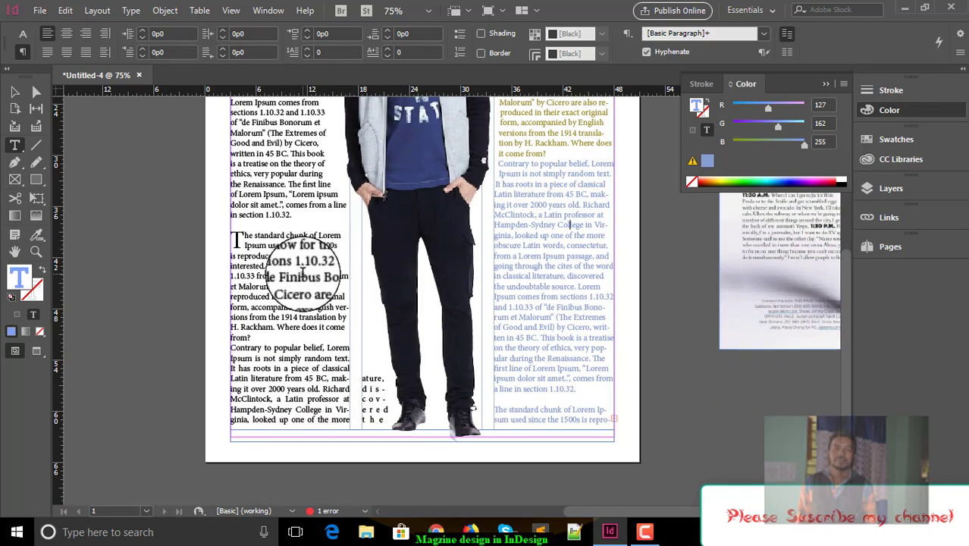
pyautogui.click(653, 531)
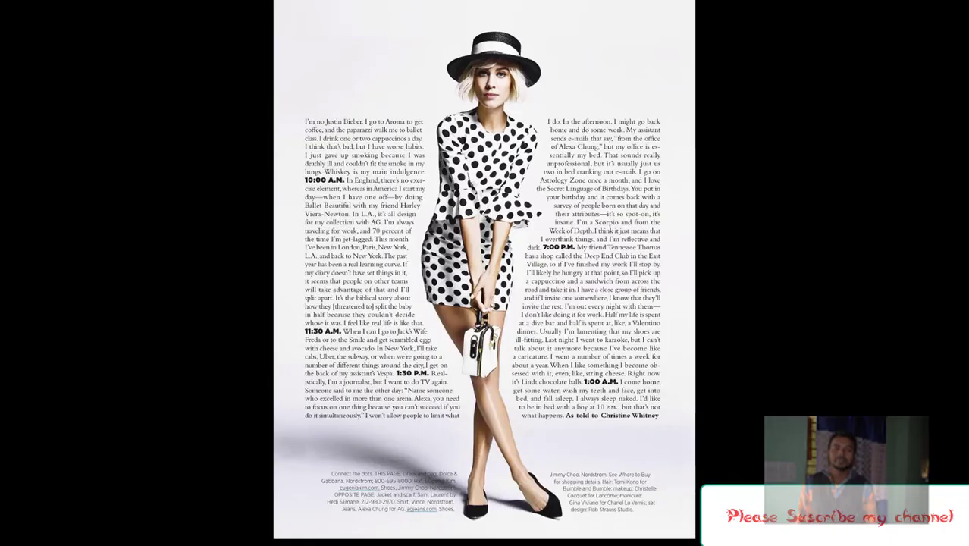